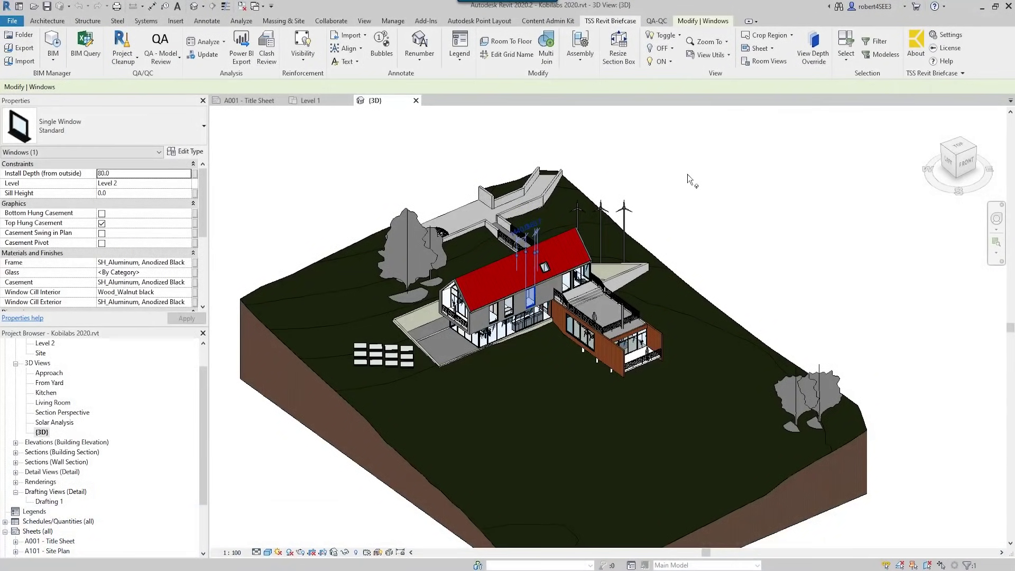
Open Filter on the whole model's categories and try grouping by workset, level, then category
{"action": "left_click", "coordinate": [879, 42]}
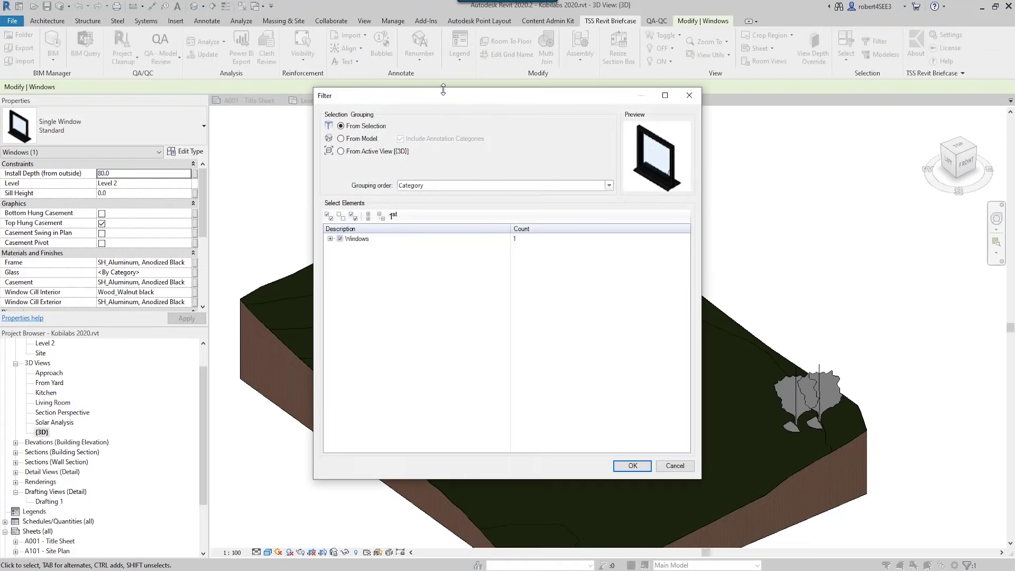
{"action": "left_click_drag", "start_coordinate": [448, 92], "coordinate": [494, 72]}
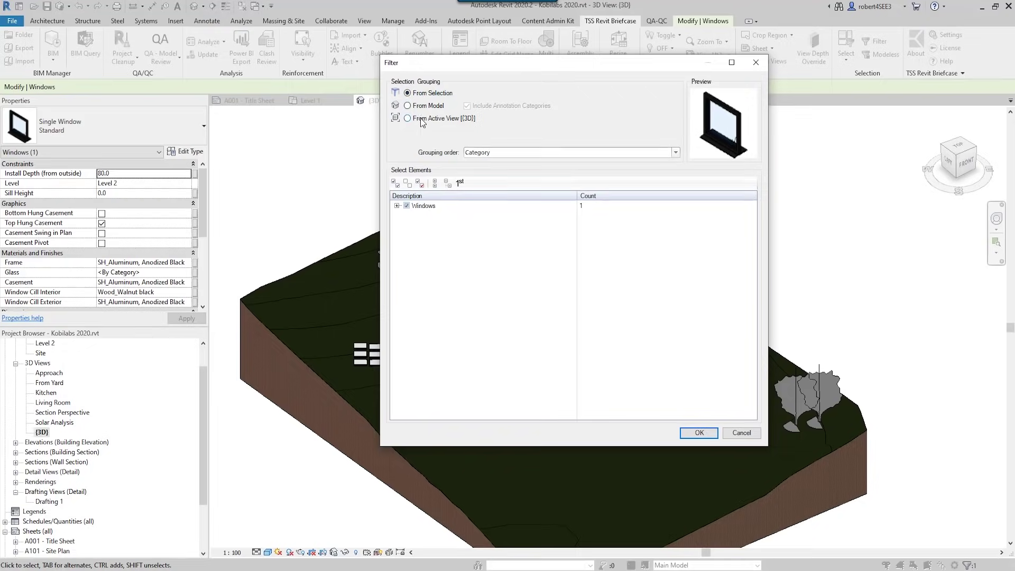
{"action": "left_click", "coordinate": [408, 105]}
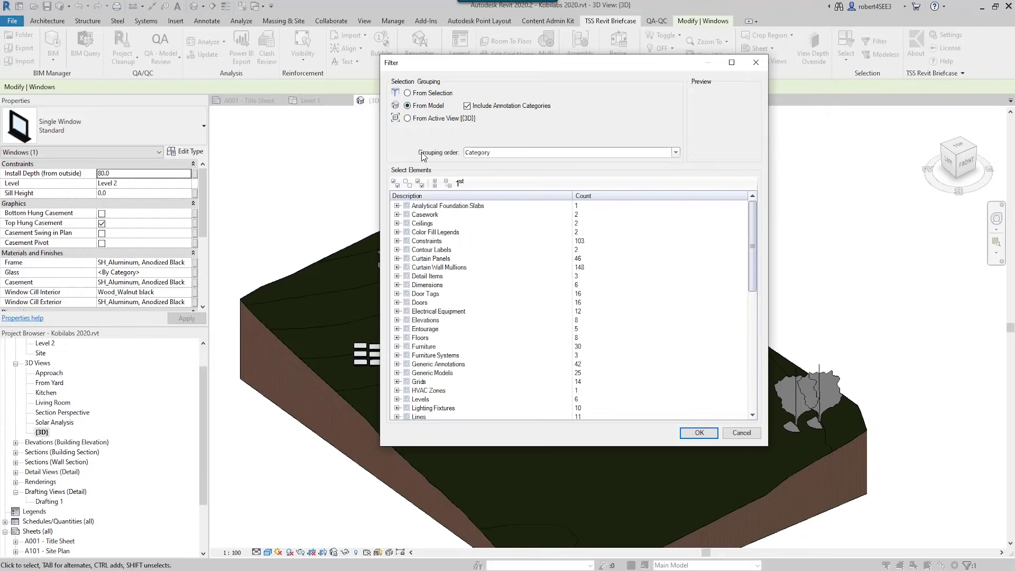
{"action": "left_click", "coordinate": [676, 152]}
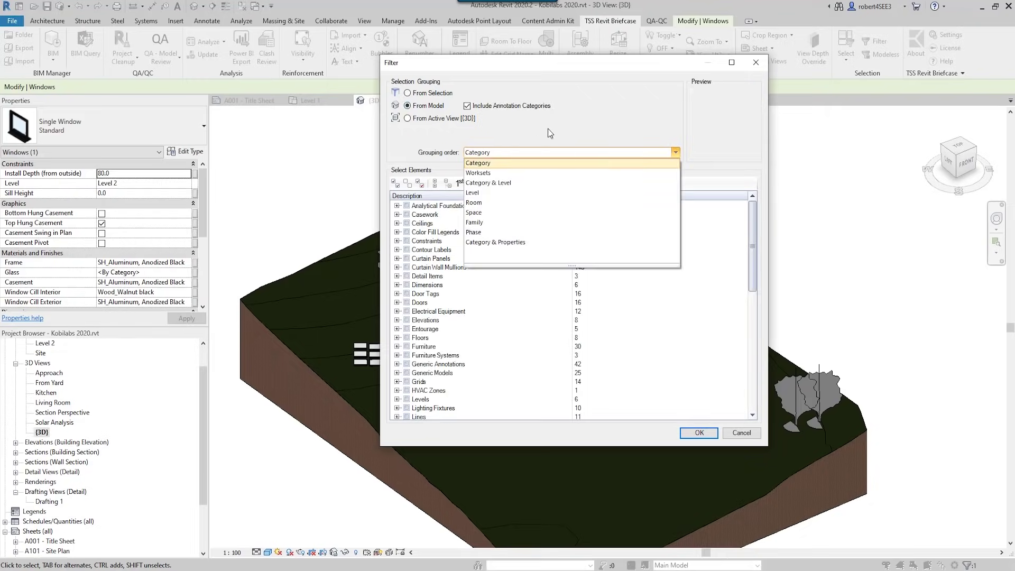
{"action": "left_click", "coordinate": [480, 173]}
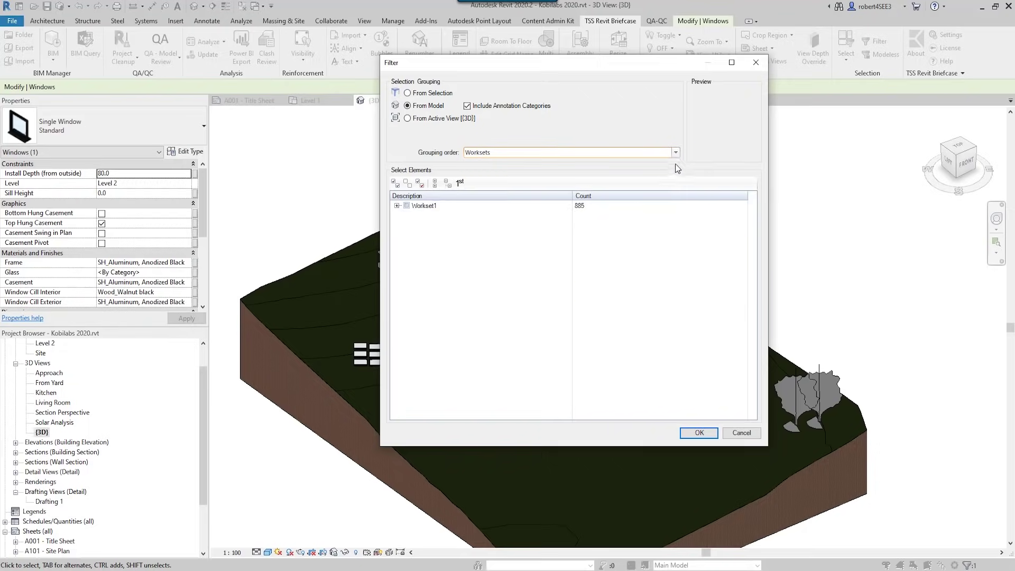
{"action": "left_click", "coordinate": [675, 153]}
{"action": "left_click", "coordinate": [472, 193]}
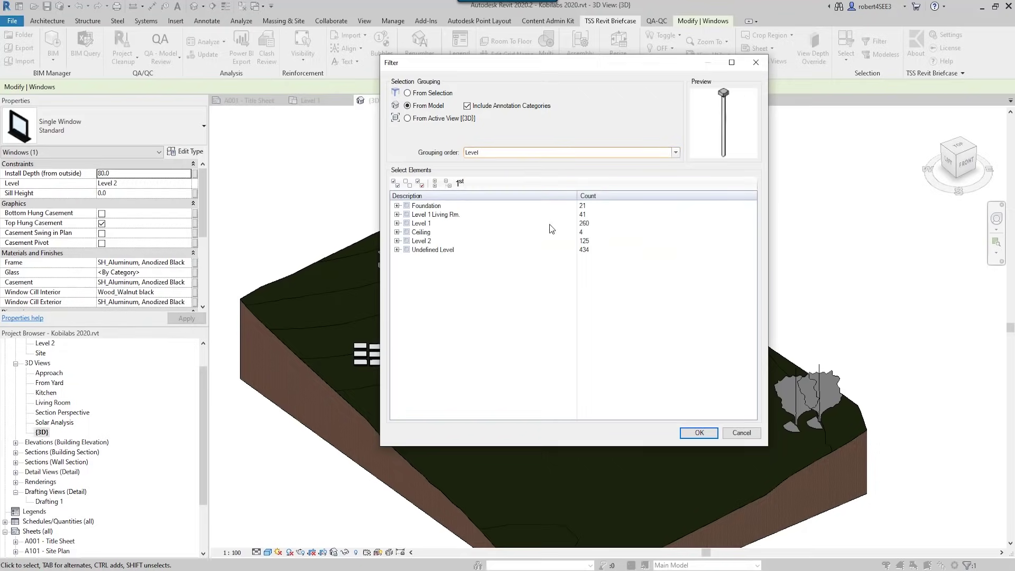
{"action": "left_click", "coordinate": [676, 155]}
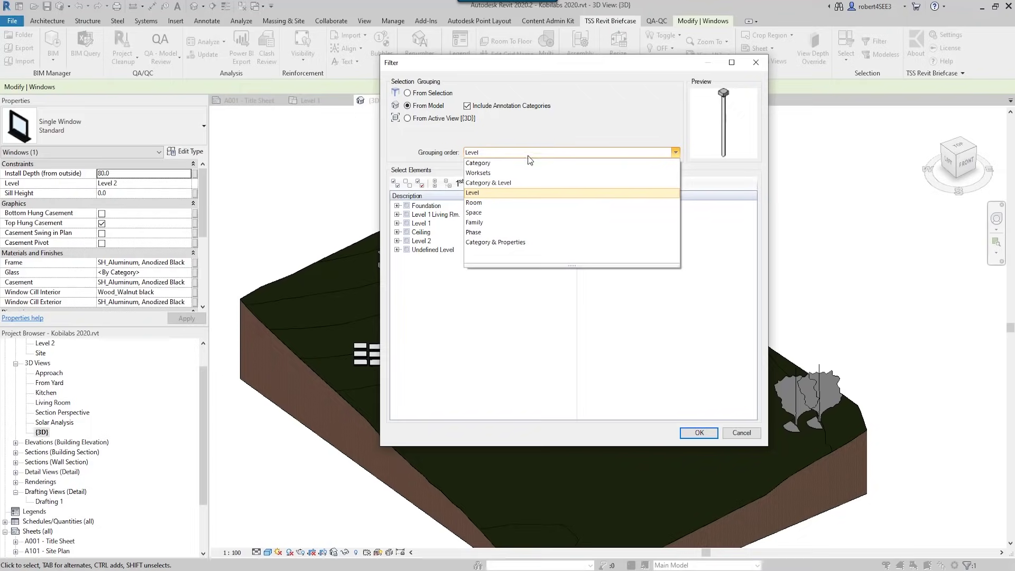
{"action": "left_click", "coordinate": [482, 161]}
{"action": "scroll", "coordinate": [489, 283], "scroll_direction": "down", "scroll_amount": 10}
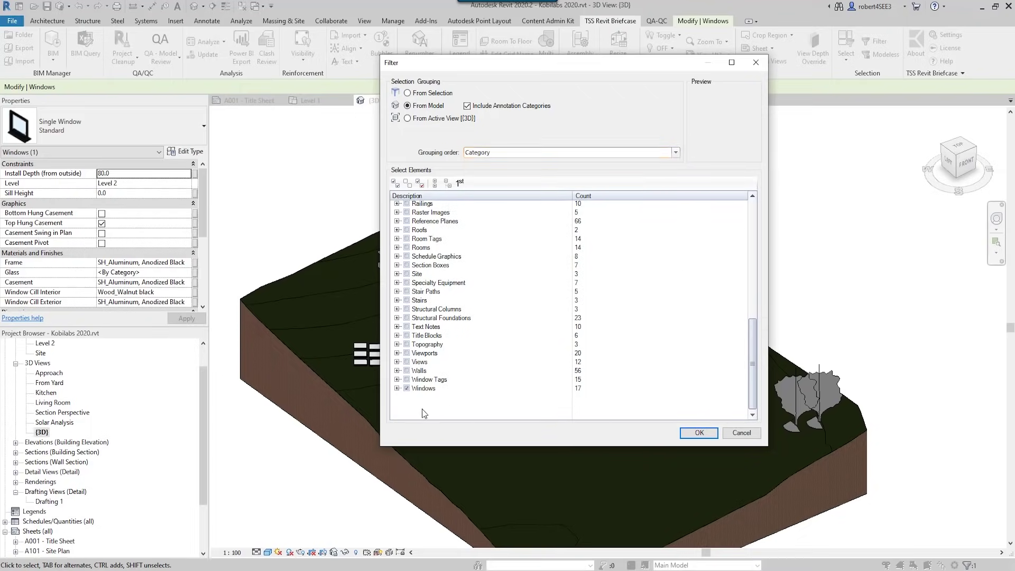
Expand Windows to inspect its Single Window and M_Skylight families, keeping all 17 windows checked
{"action": "left_click", "coordinate": [397, 389]}
{"action": "left_click_drag", "start_coordinate": [547, 64], "coordinate": [564, 19]}
{"action": "left_click", "coordinate": [421, 353]}
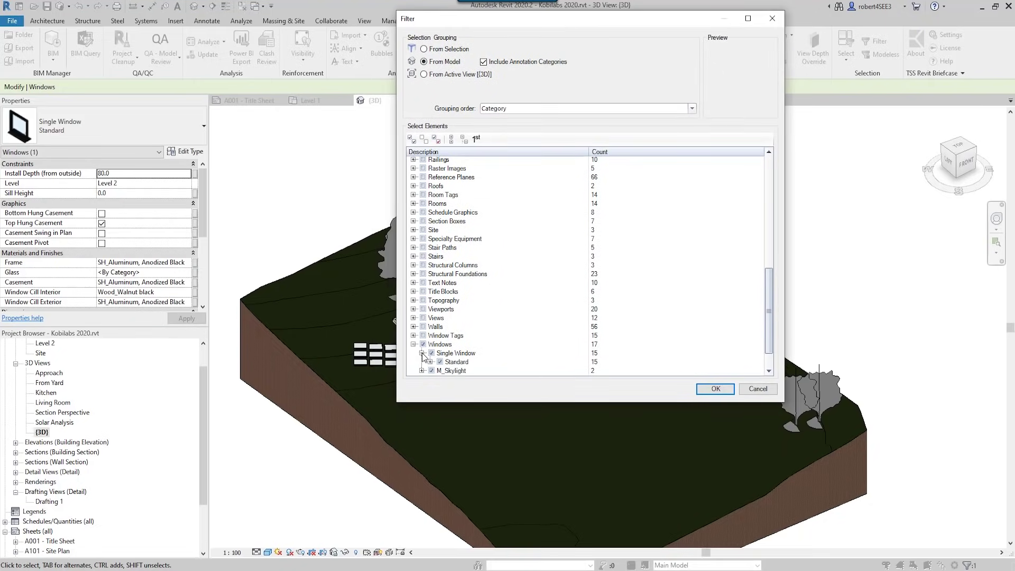
{"action": "left_click", "coordinate": [421, 353]}
{"action": "left_click", "coordinate": [422, 362]}
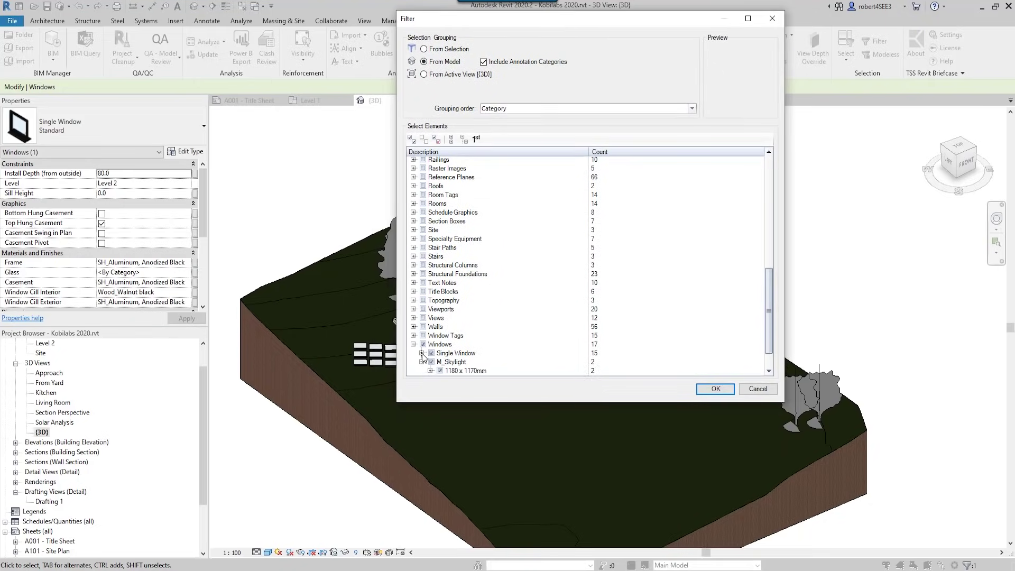
{"action": "left_click", "coordinate": [422, 353]}
{"action": "left_click", "coordinate": [422, 353]}
{"action": "left_click", "coordinate": [421, 362]}
{"action": "left_click", "coordinate": [715, 389]}
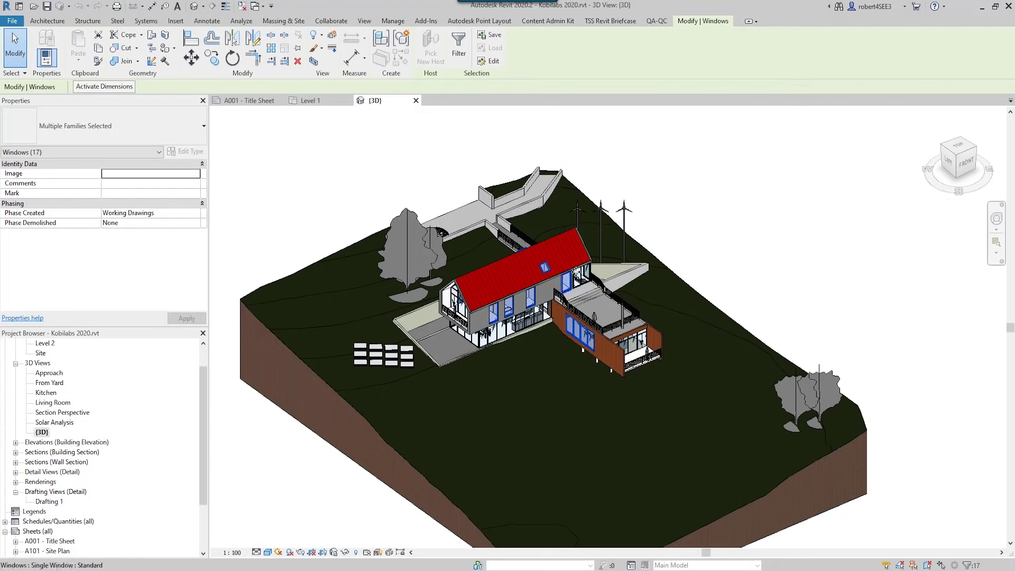
{"action": "left_click", "coordinate": [614, 21]}
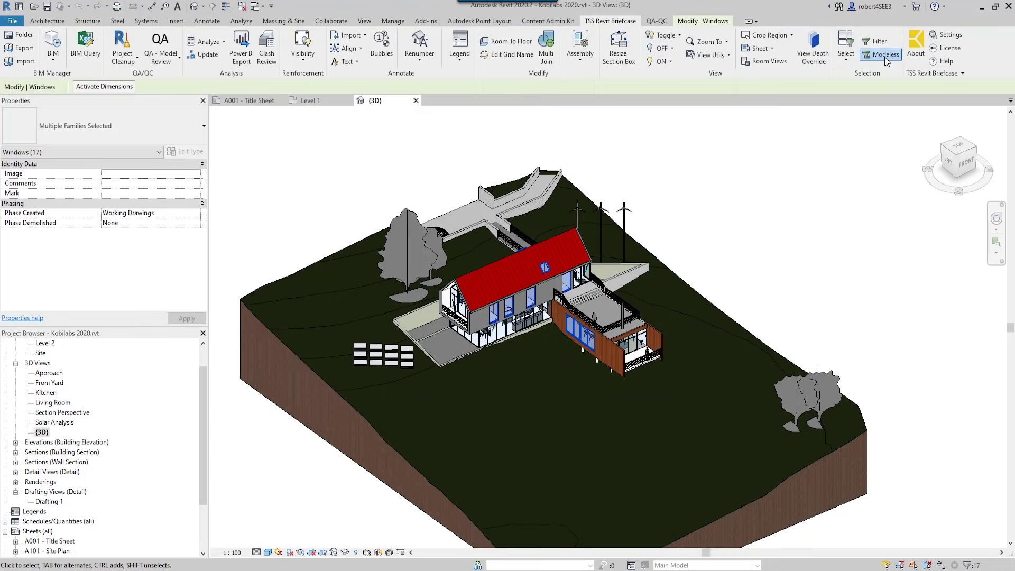
{"action": "left_click", "coordinate": [884, 57]}
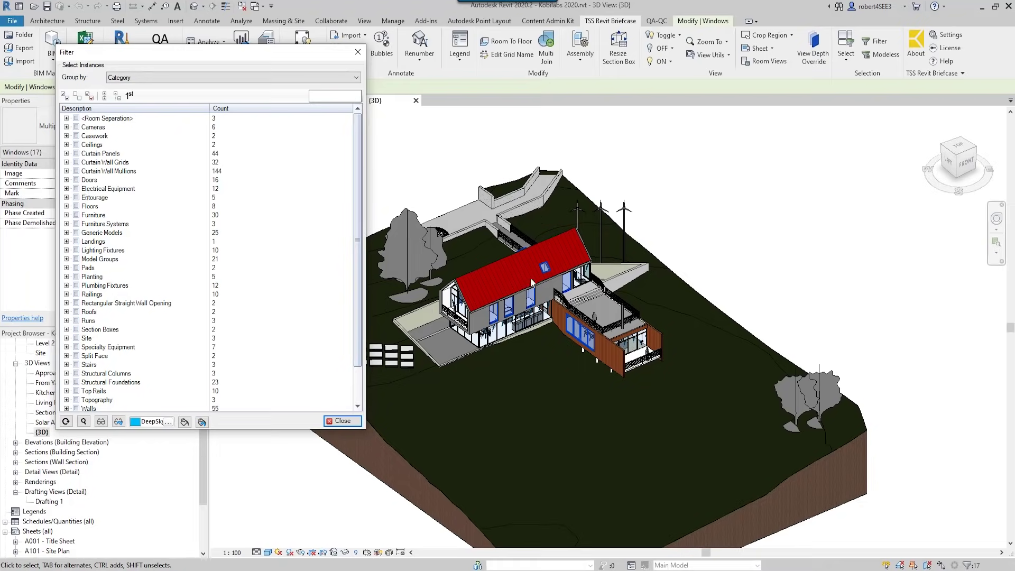
{"action": "left_click", "coordinate": [530, 297]}
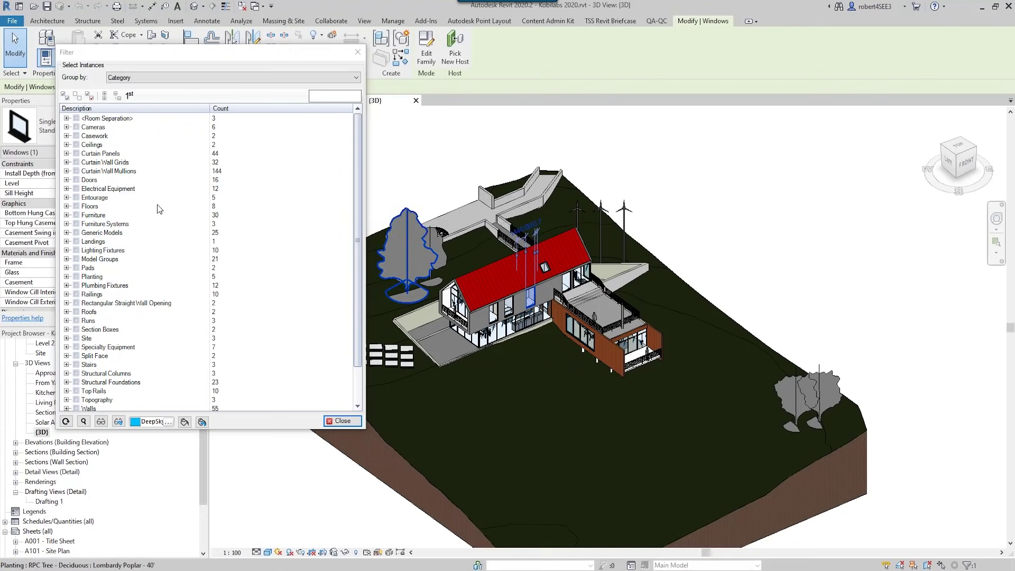
{"action": "scroll", "coordinate": [109, 354], "scroll_direction": "down", "scroll_amount": 2}
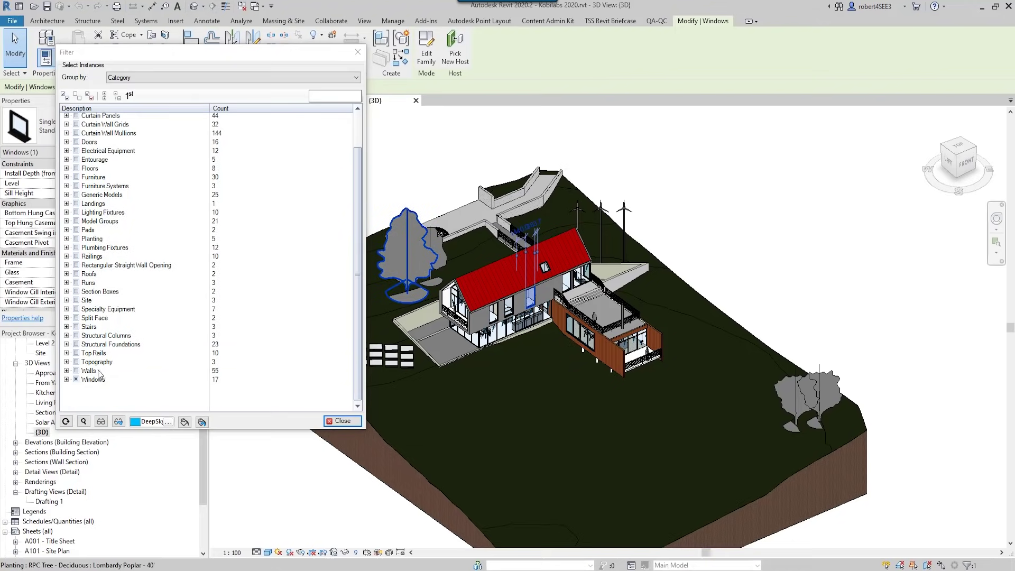
{"action": "left_click", "coordinate": [67, 379]}
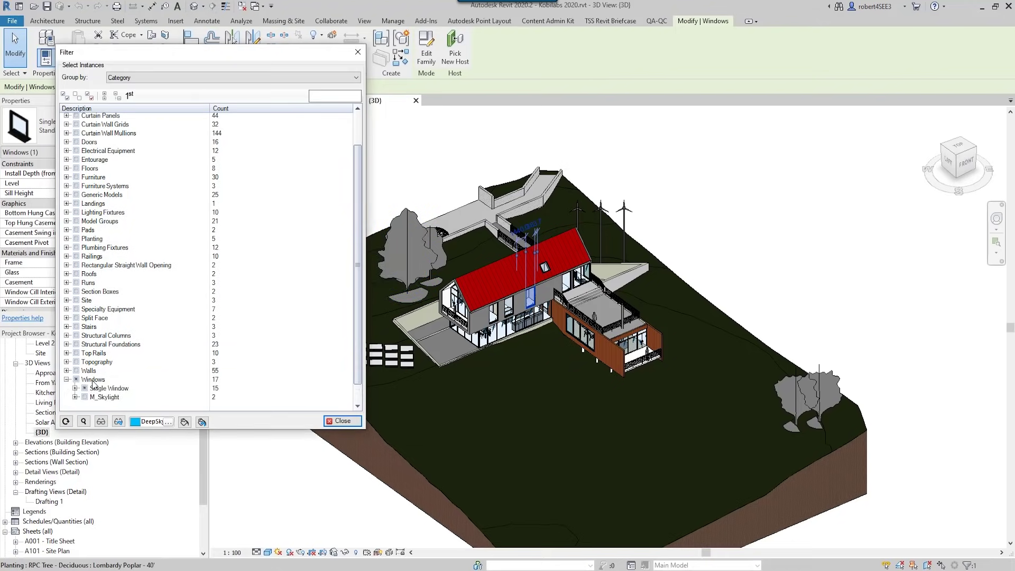
{"action": "left_click", "coordinate": [76, 379]}
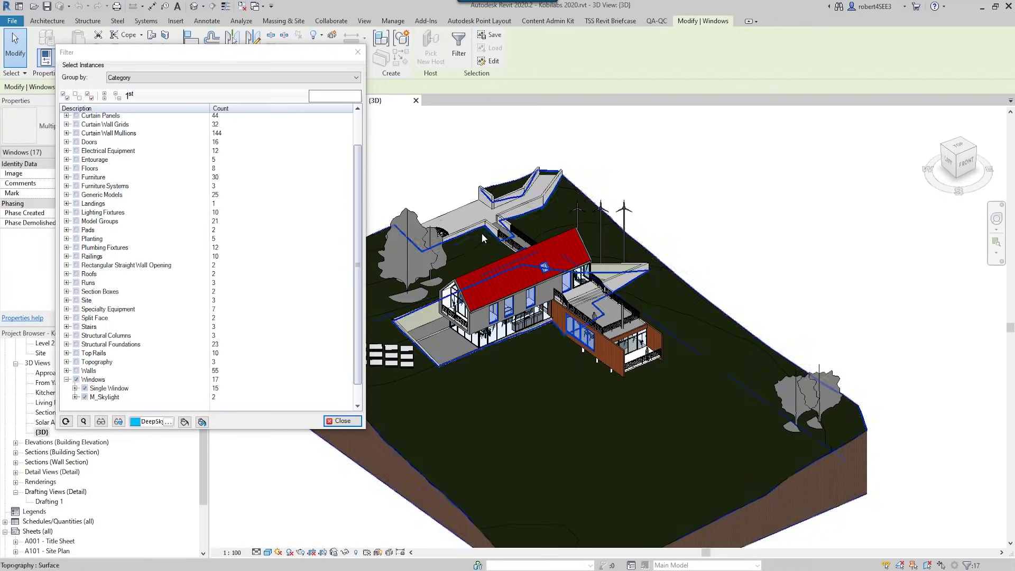
{"action": "left_click", "coordinate": [358, 53]}
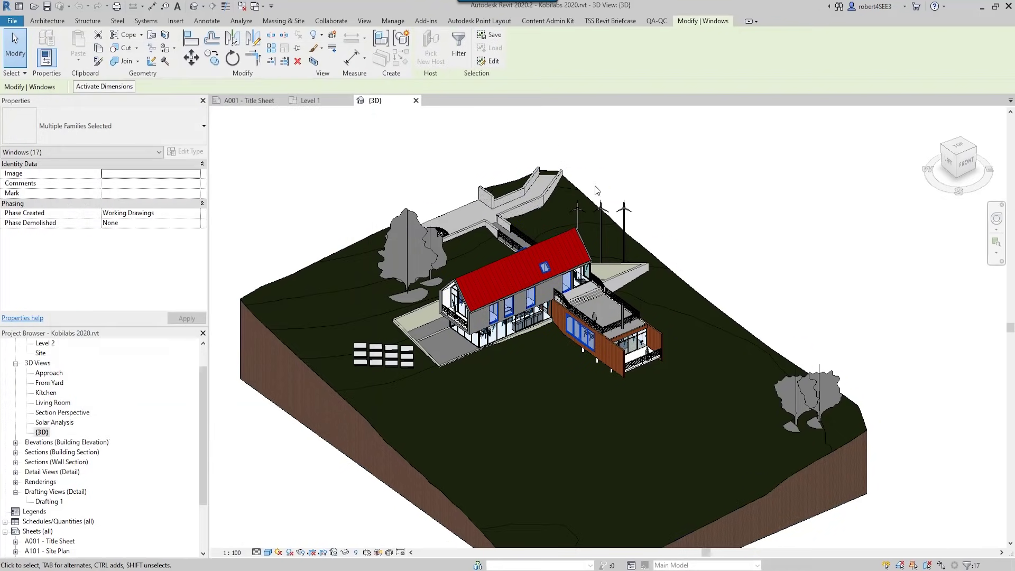
Open the 17 selected windows in BIM Query from the TSS Revit Briefcase tab
{"action": "left_click", "coordinate": [609, 20]}
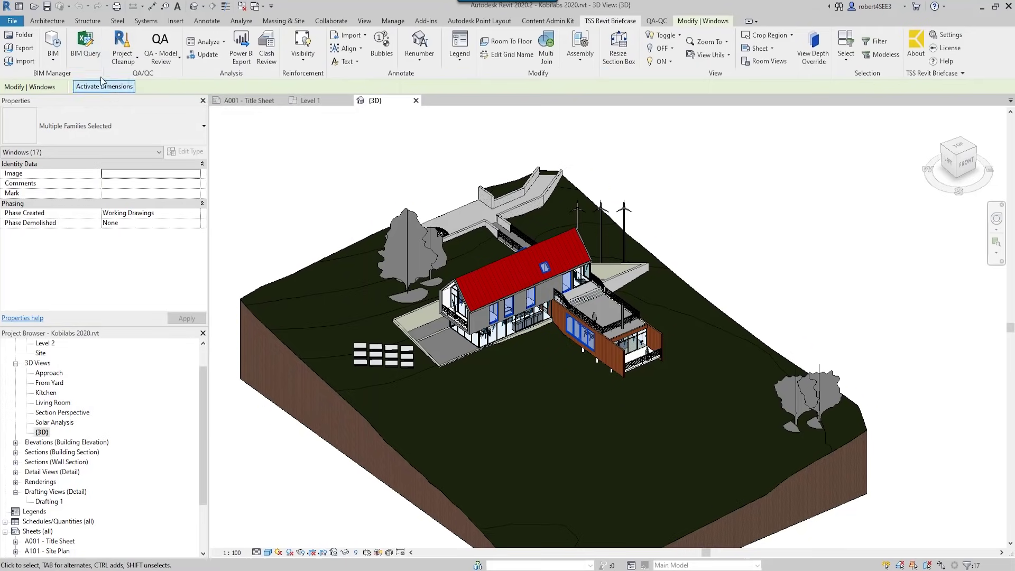
{"action": "left_click", "coordinate": [87, 41]}
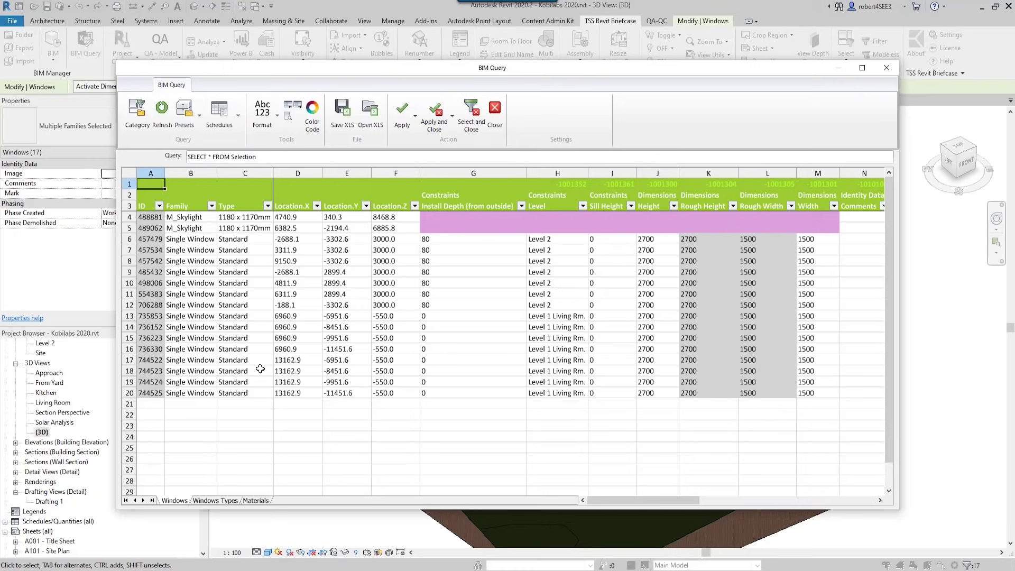
Tick only Casement and Frame under Windows > Instance Parameter > Materials and Finishes
{"action": "left_click", "coordinate": [140, 111]}
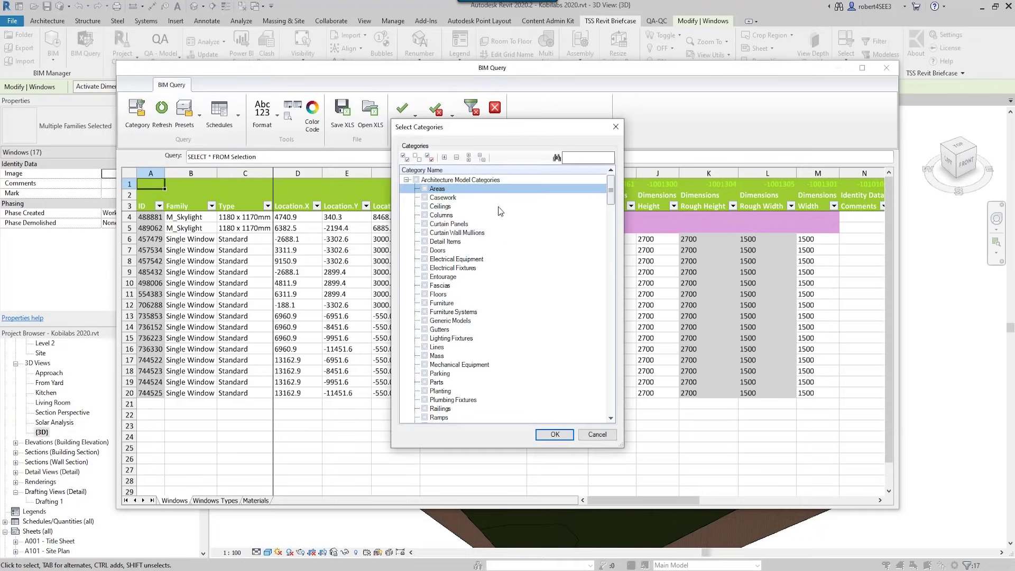
{"action": "mouse_move", "coordinate": [611, 191]}
{"action": "left_mouse_down"}
{"action": "mouse_move", "coordinate": [611, 232]}
{"action": "mouse_move", "coordinate": [612, 205]}
{"action": "left_mouse_up"}
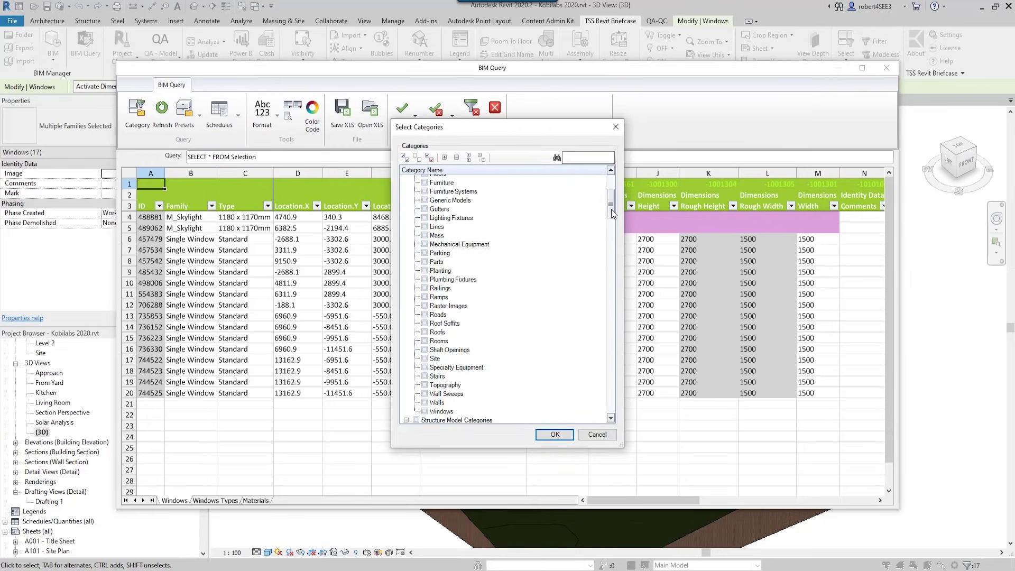
{"action": "scroll", "coordinate": [483, 359], "scroll_direction": "down", "scroll_amount": 2}
{"action": "left_click", "coordinate": [425, 356]}
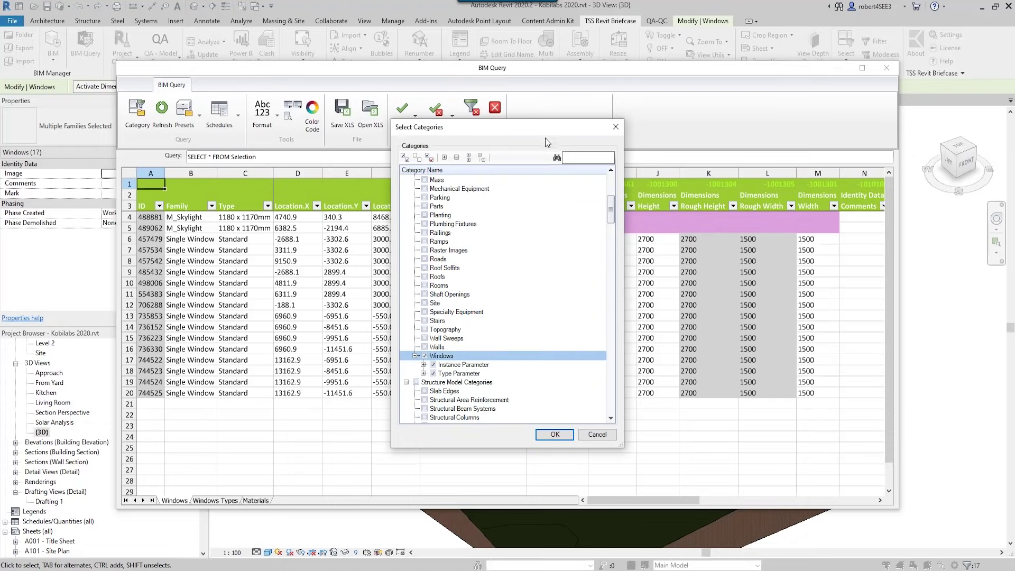
{"action": "left_click_drag", "start_coordinate": [545, 138], "coordinate": [414, 48]}
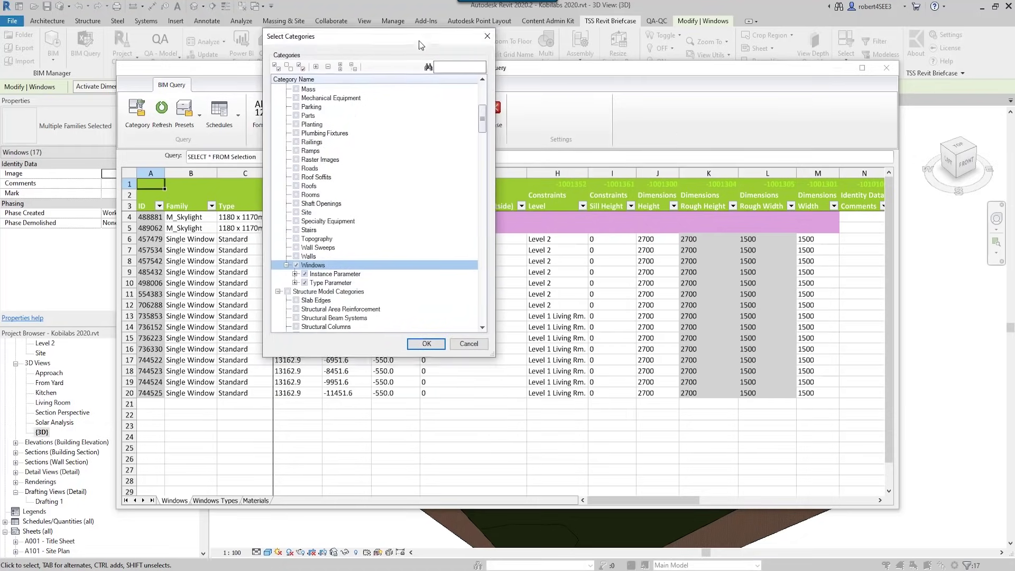
{"action": "left_click", "coordinate": [295, 266]}
{"action": "left_click", "coordinate": [294, 275]}
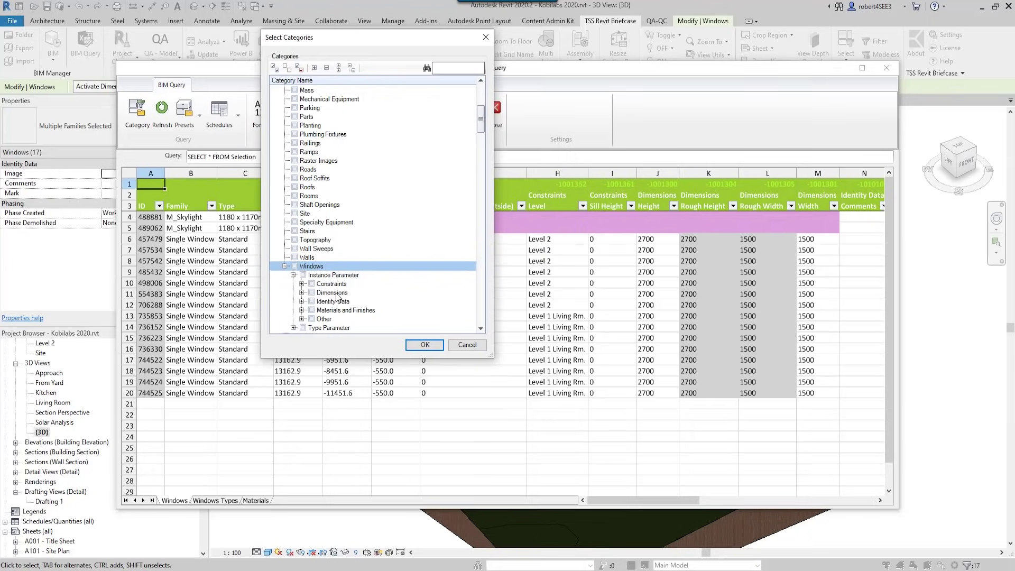
{"action": "left_click", "coordinate": [302, 310]}
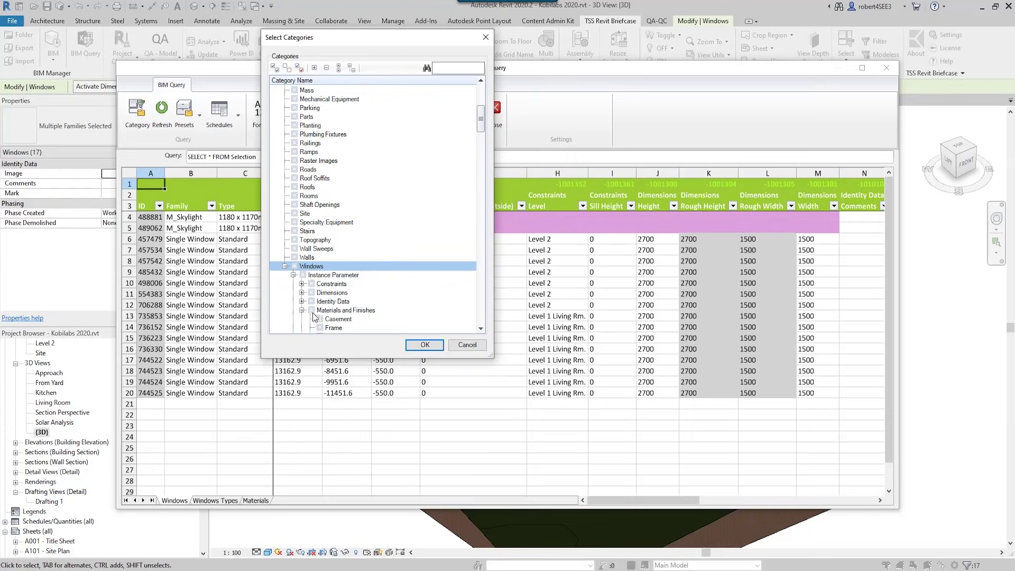
{"action": "left_click", "coordinate": [319, 319]}
{"action": "left_click", "coordinate": [320, 327]}
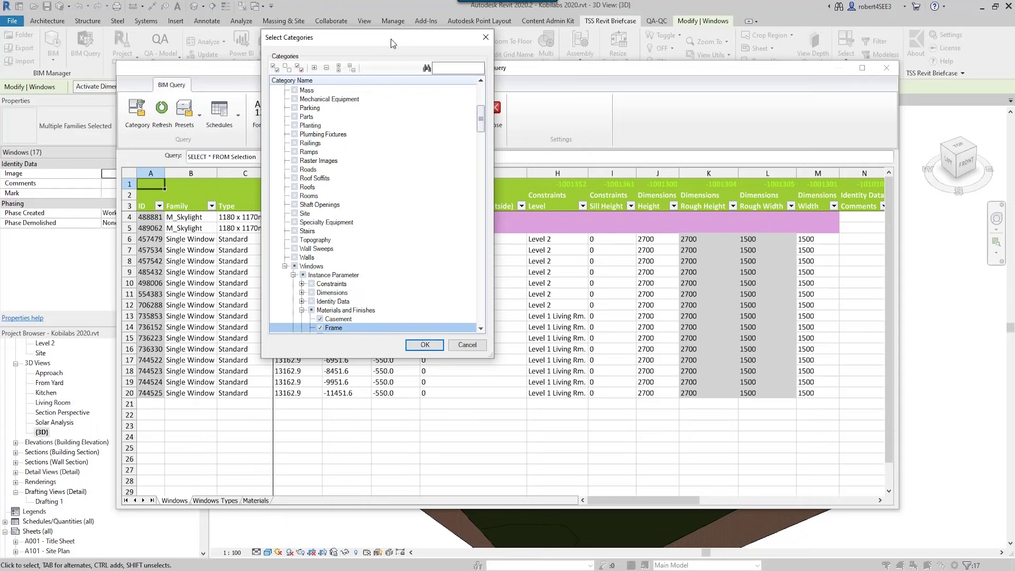
{"action": "left_click_drag", "start_coordinate": [391, 39], "coordinate": [384, 33]}
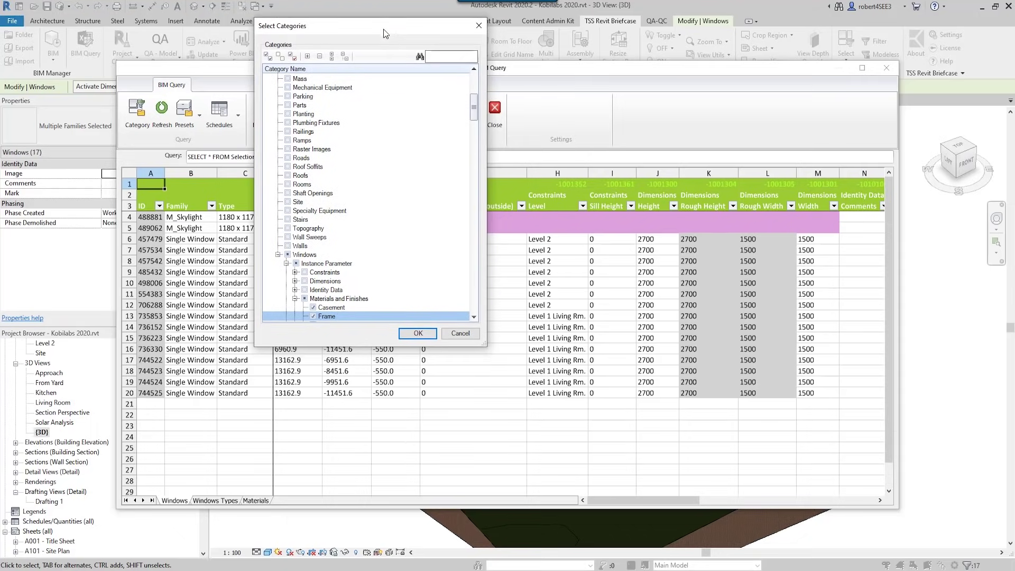
Confirm the Casement and Frame material columns in the table and select cell G6
{"action": "left_click", "coordinate": [418, 333]}
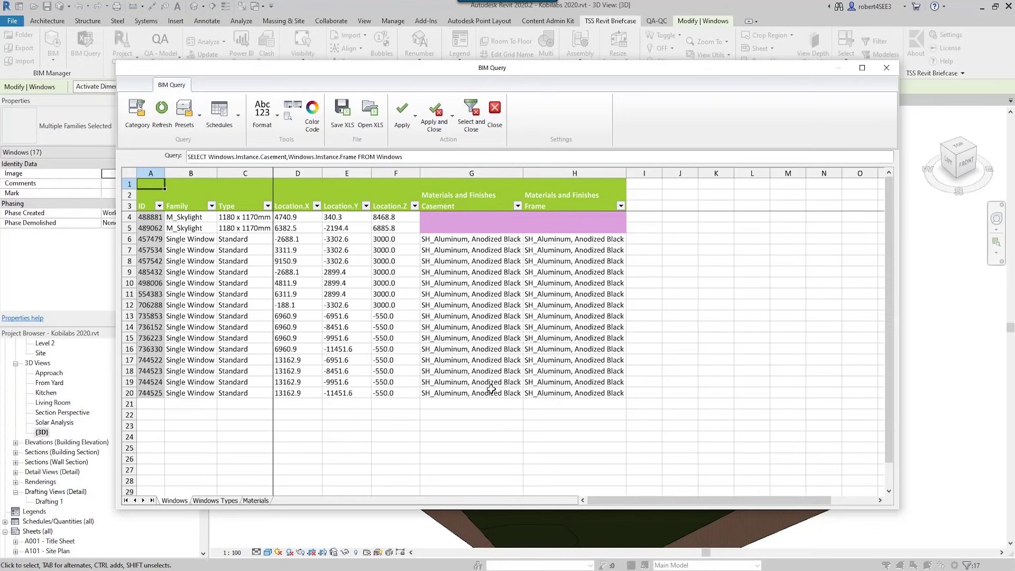
{"action": "left_click", "coordinate": [492, 239]}
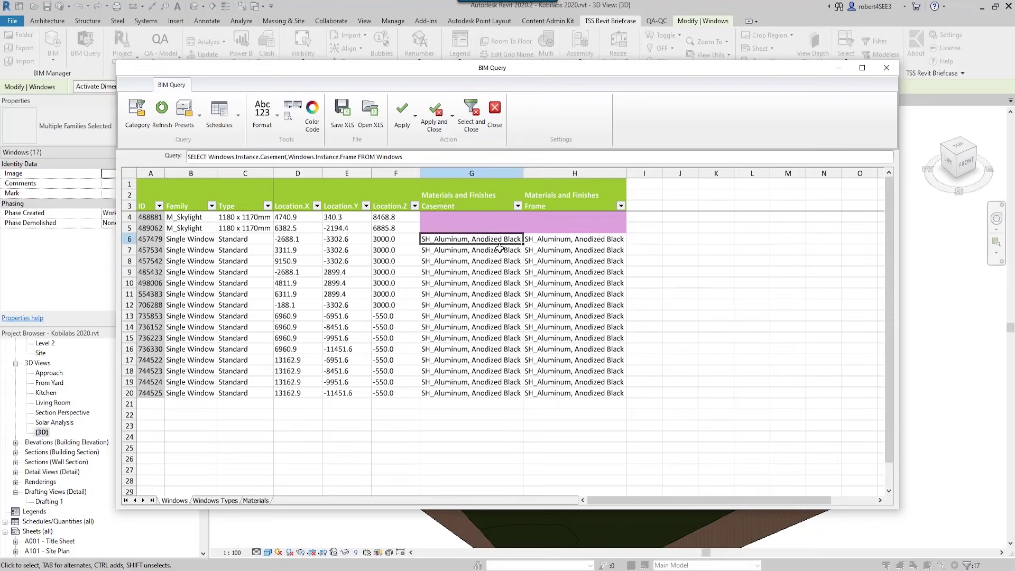
Set Casement (G6–G20) and Frame (H6–H20) to SH_Metal - Steel, filling each column down
{"action": "left_click", "coordinate": [527, 239]}
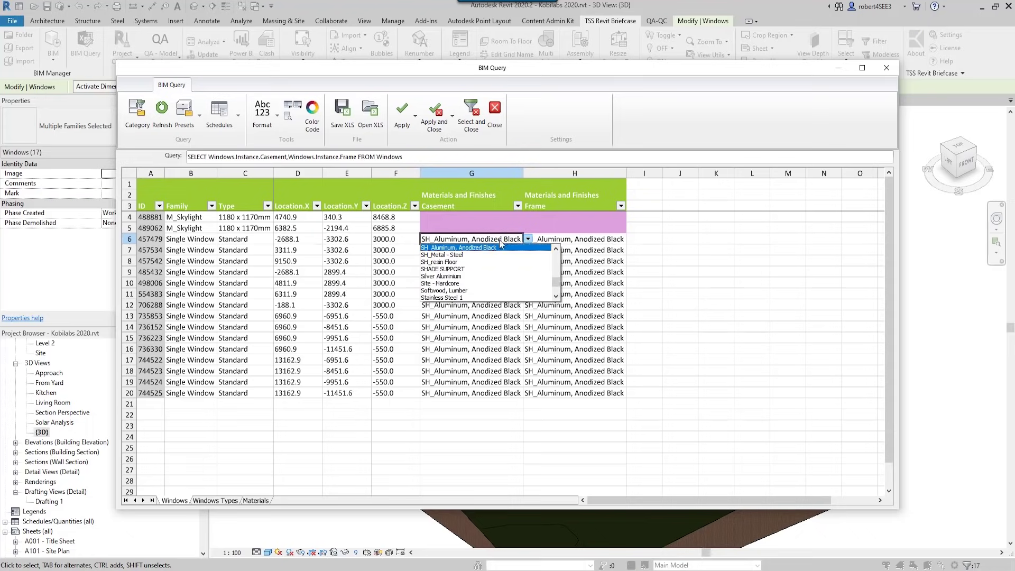
{"action": "left_click", "coordinate": [441, 255]}
{"action": "left_click_drag", "start_coordinate": [513, 287], "coordinate": [532, 404]}
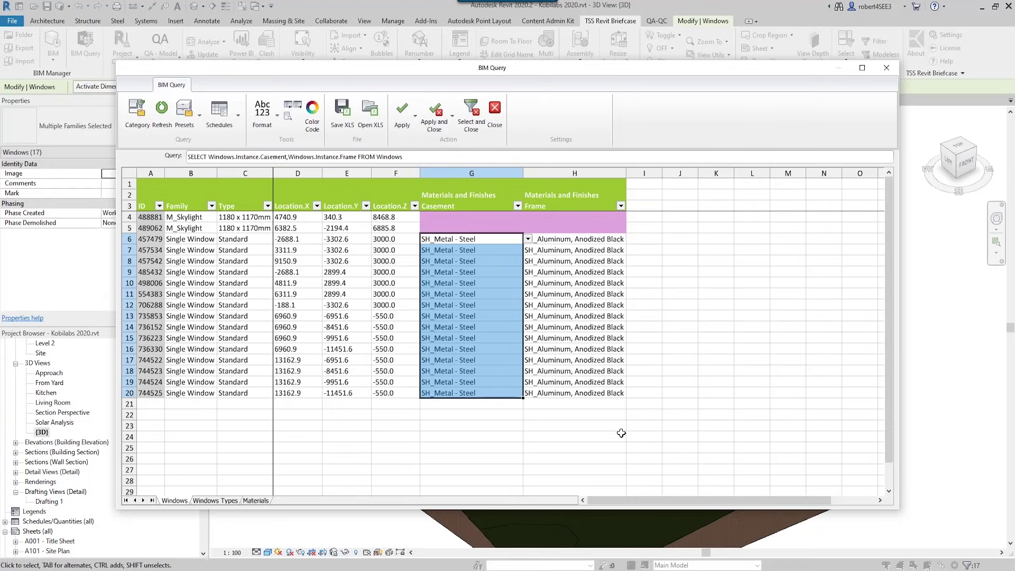
{"action": "left_click", "coordinate": [584, 239]}
{"action": "left_click", "coordinate": [631, 239]}
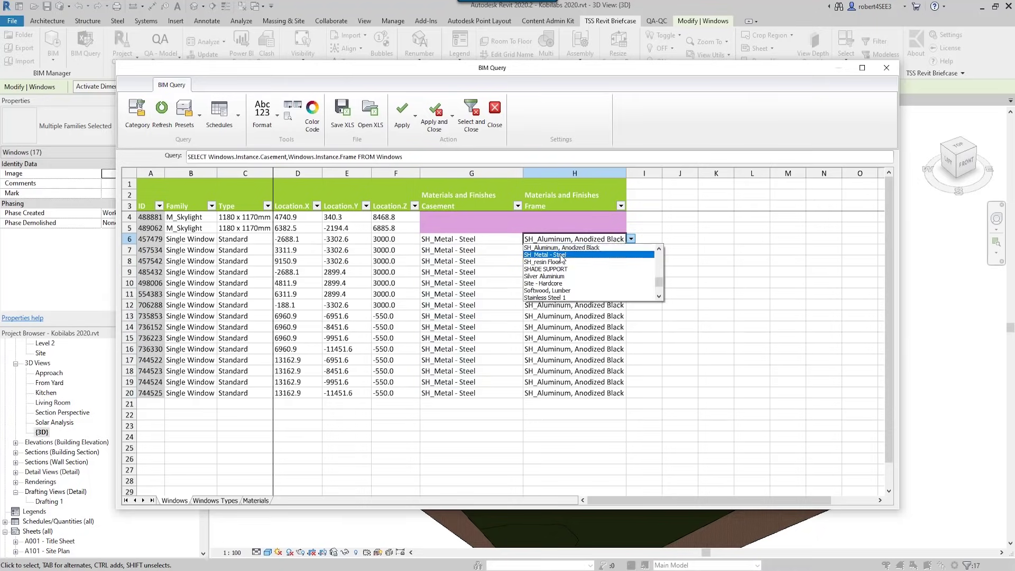
{"action": "left_click", "coordinate": [587, 252]}
{"action": "left_click_drag", "start_coordinate": [625, 243], "coordinate": [614, 405]}
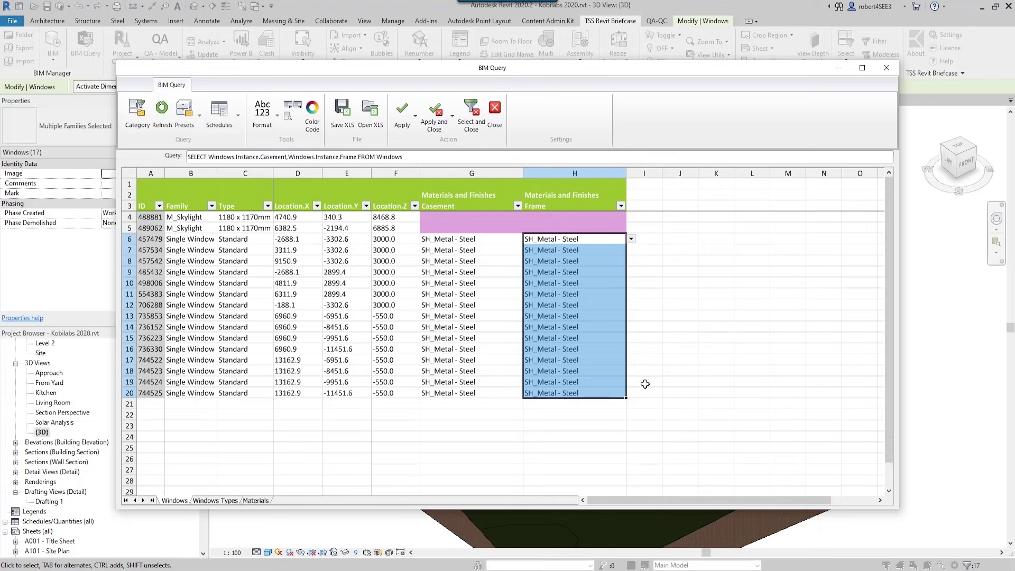
{"action": "left_click", "coordinate": [199, 121]}
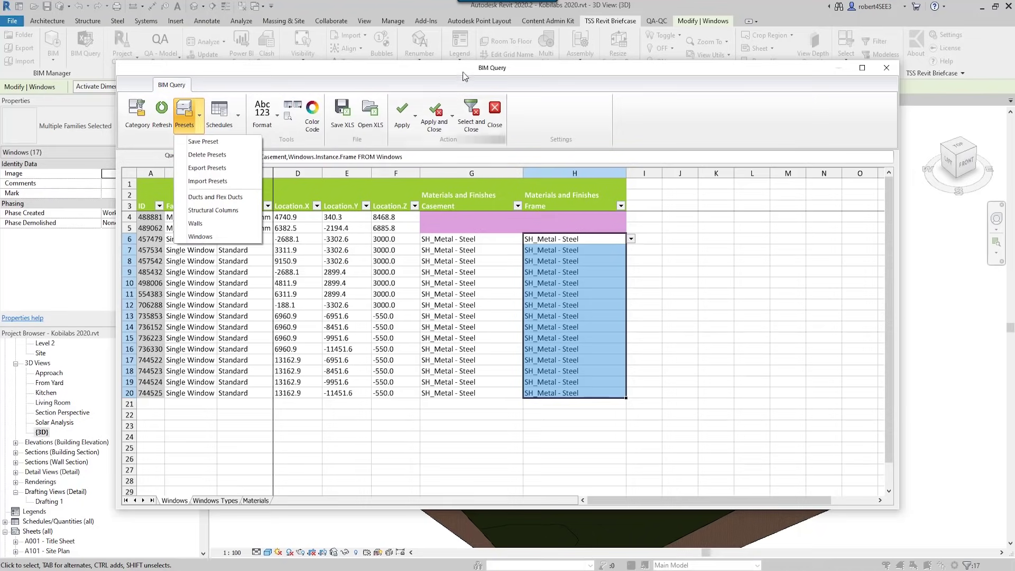
{"action": "left_click", "coordinate": [240, 115]}
{"action": "left_click", "coordinate": [240, 115]}
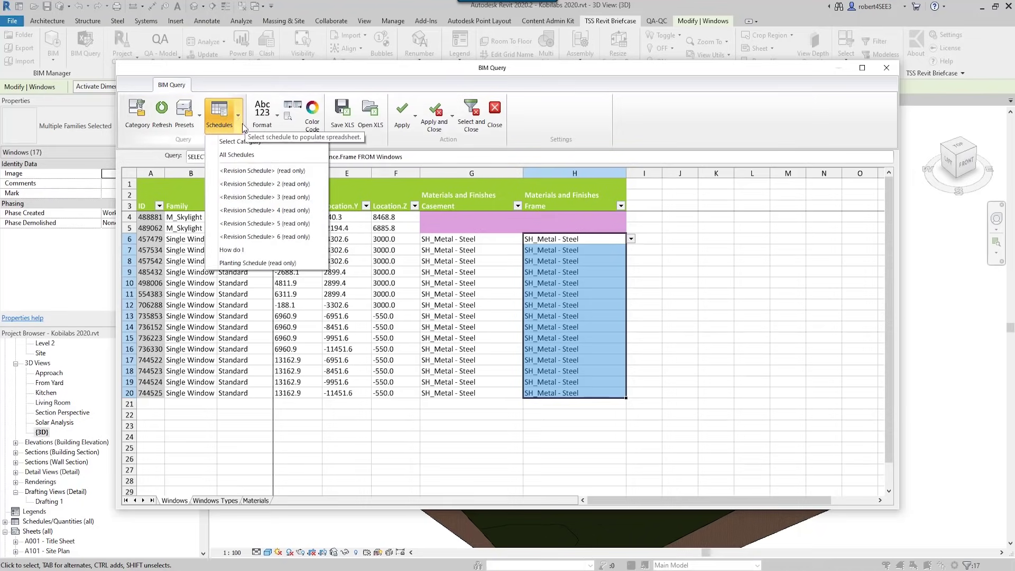
{"action": "left_click", "coordinate": [347, 75]}
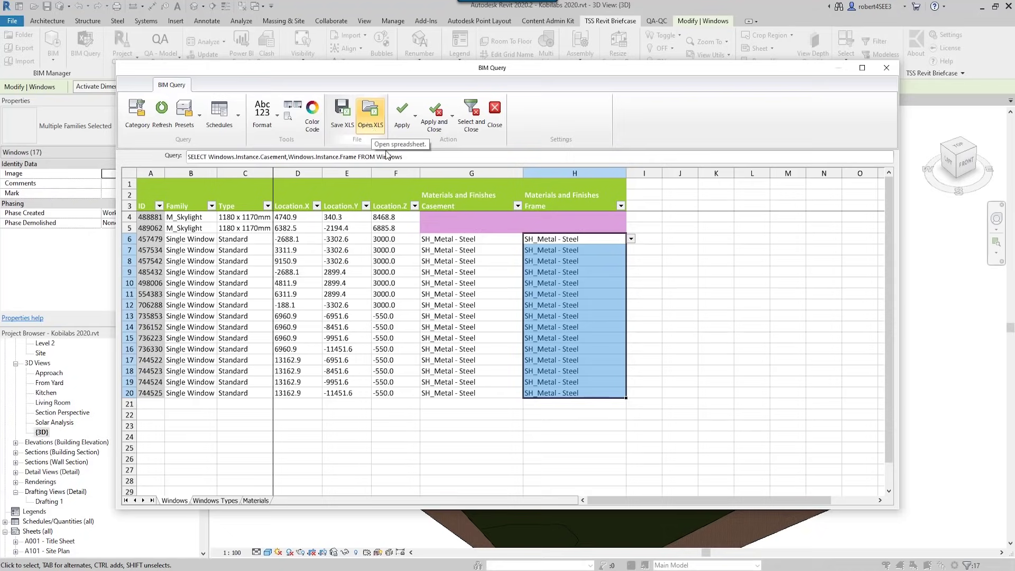
{"action": "left_click", "coordinate": [432, 121]}
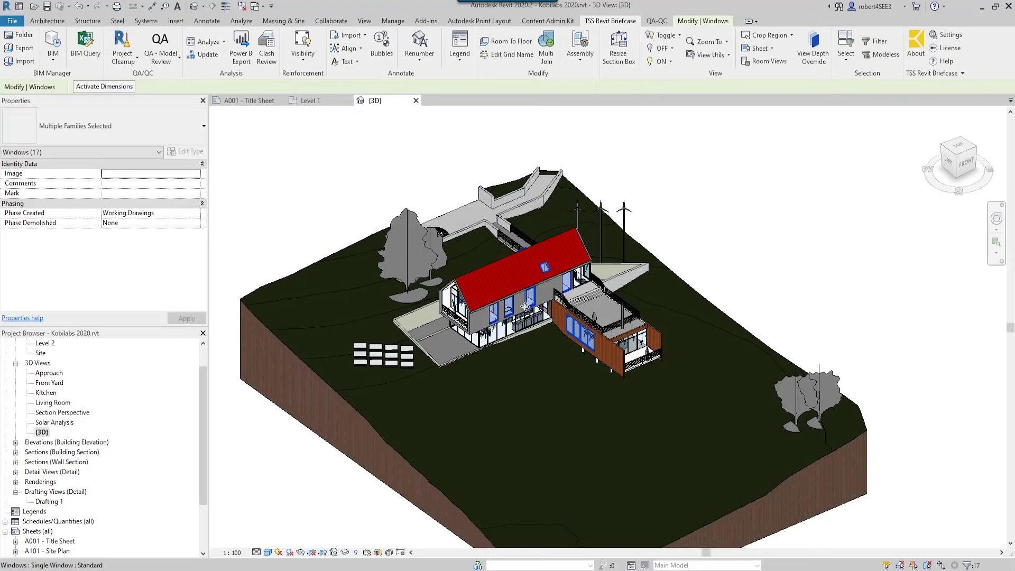
Clear the selection and pick one window to confirm its Frame and Casement read SH_Metal - Steel
{"action": "key", "text": "Escape"}
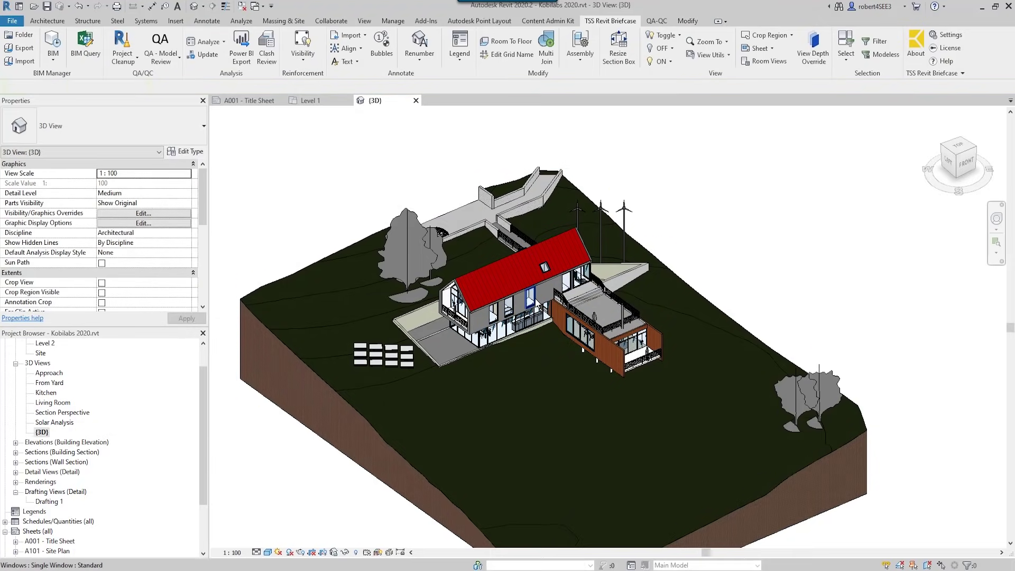
{"action": "left_click", "coordinate": [529, 296]}
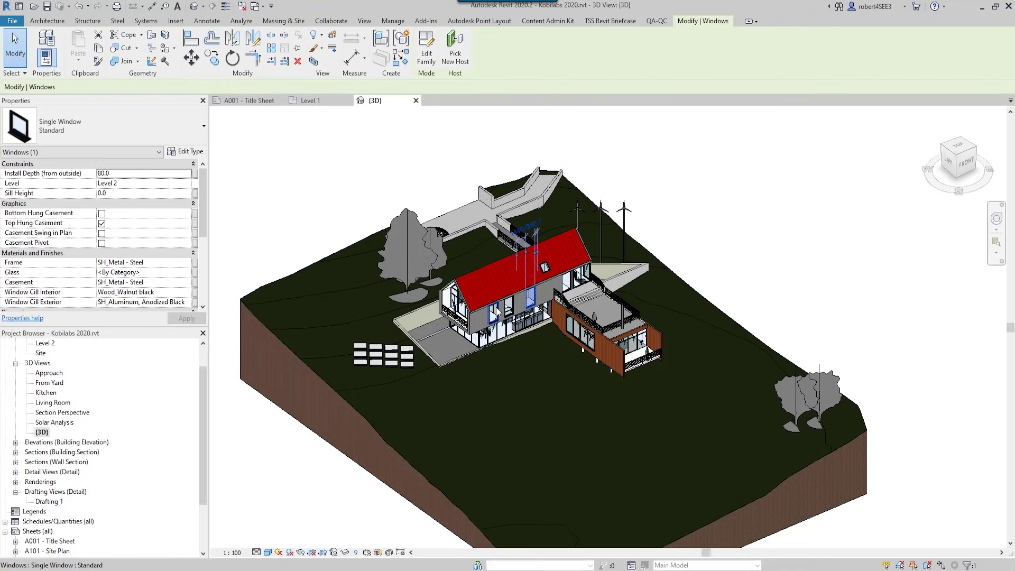
Open the Level 1 floor plan, fit it in view, and show the Briefcase Renumber tools
{"action": "left_click_drag", "start_coordinate": [205, 395], "coordinate": [204, 353]}
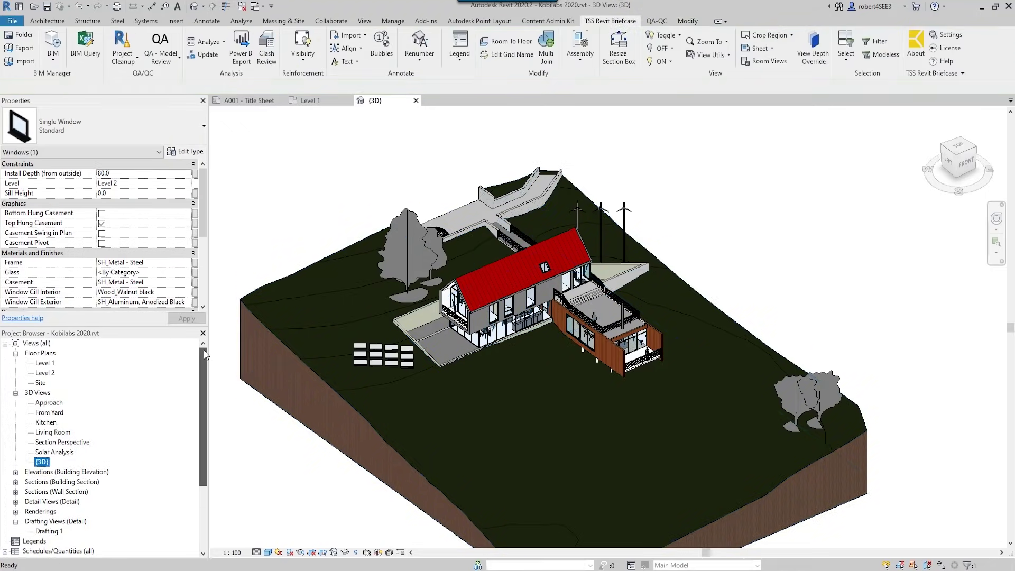
{"action": "double_click", "coordinate": [45, 362]}
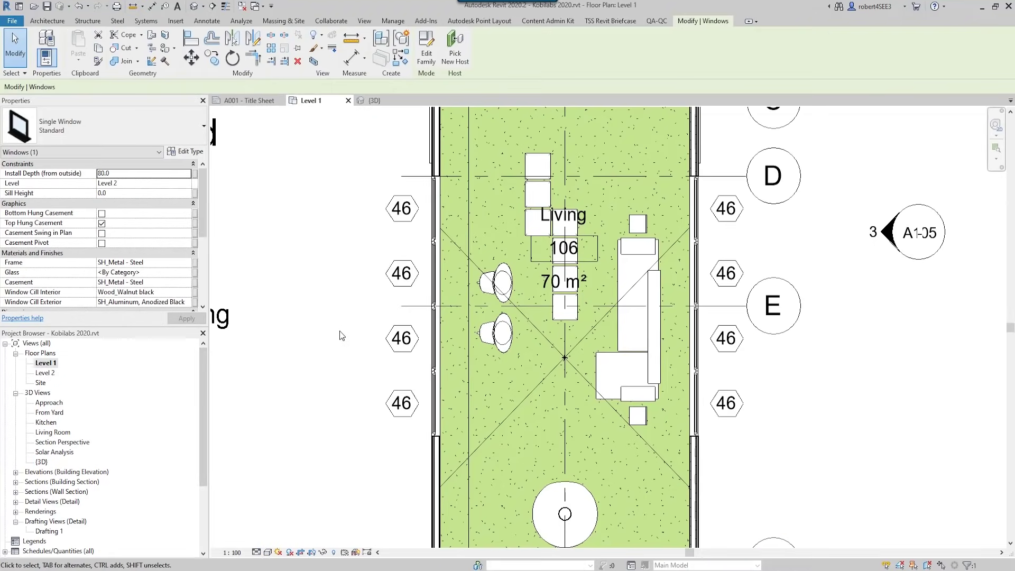
{"action": "scroll", "coordinate": [349, 270], "scroll_direction": "down", "scroll_amount": 6}
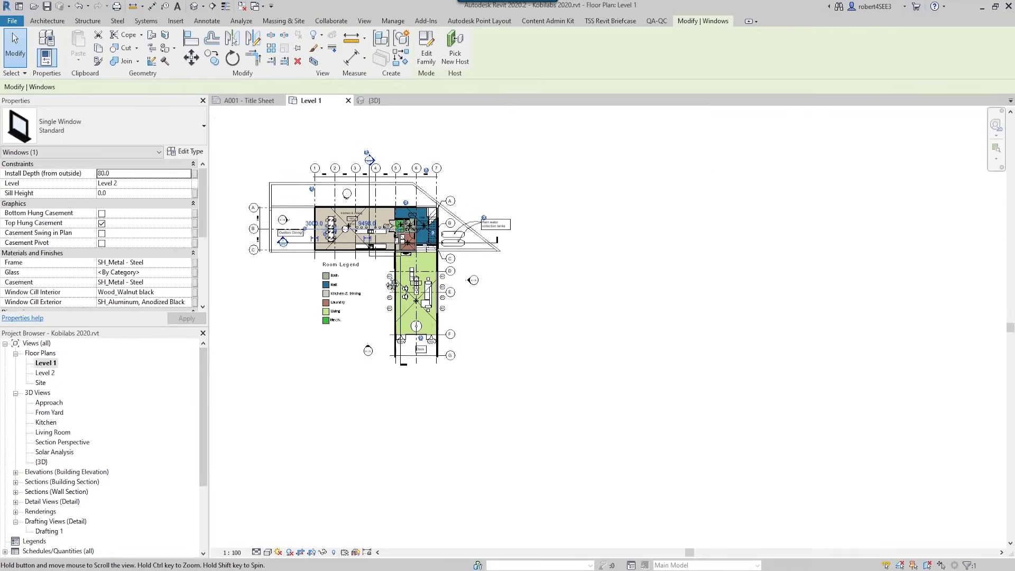
{"action": "scroll", "coordinate": [383, 272], "scroll_direction": "up", "scroll_amount": 3}
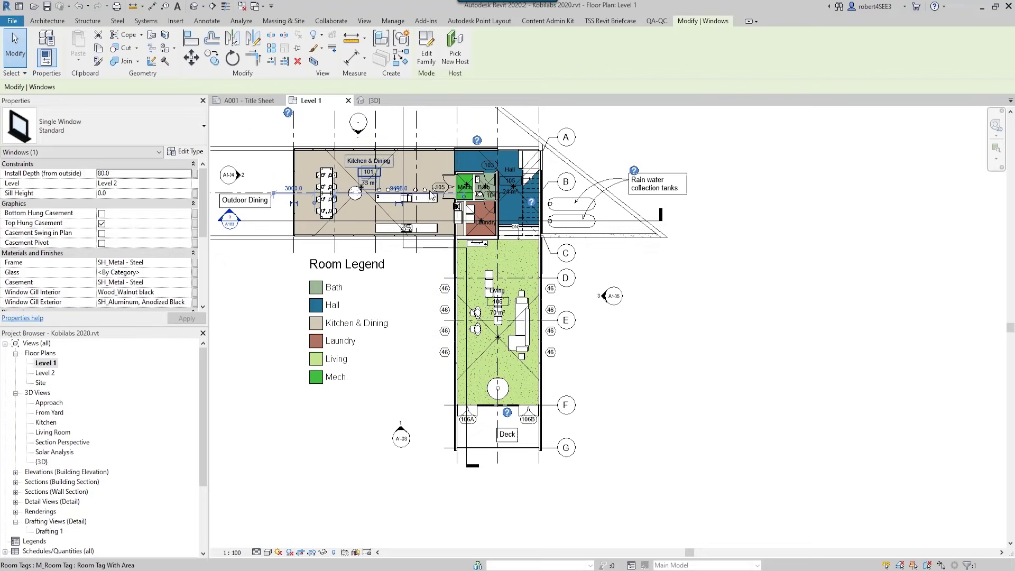
{"action": "left_click", "coordinate": [605, 23]}
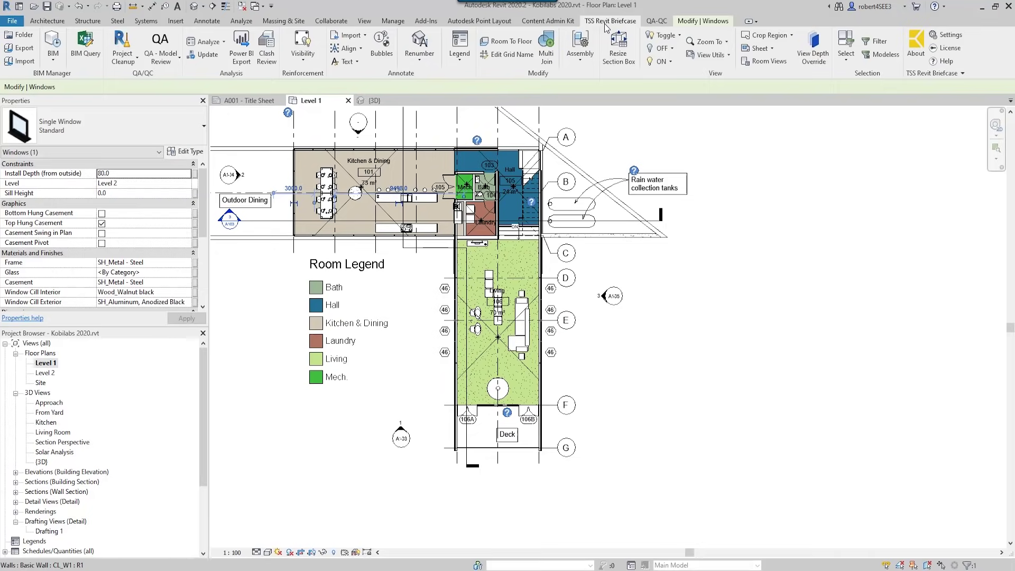
{"action": "left_click", "coordinate": [420, 60]}
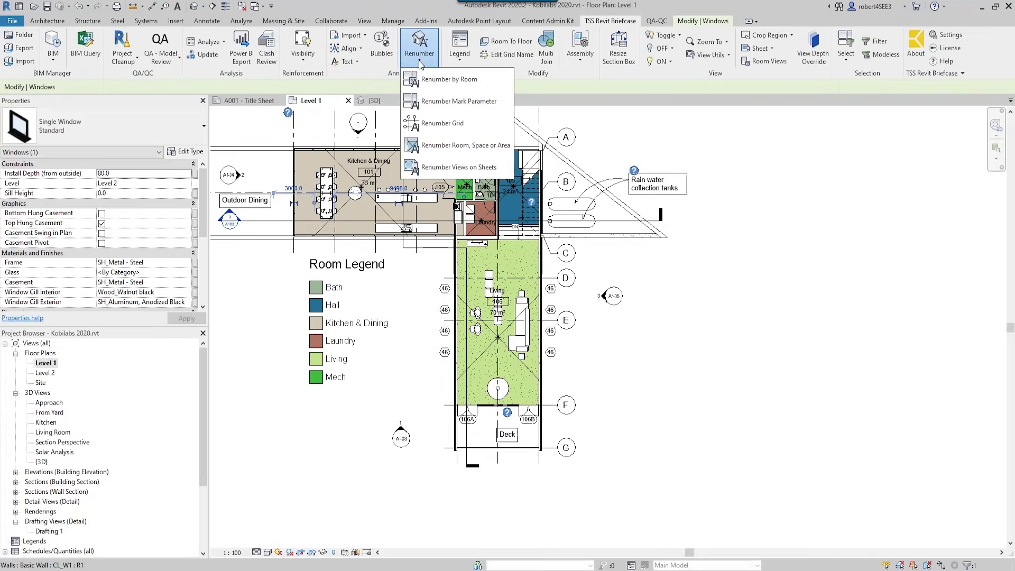
With Renumber Room, mark Kitchen & Dining 1, Living 2, Hall 3, Bath 4, Mech. 5, Laundry 6
{"action": "left_click", "coordinate": [432, 147]}
{"action": "left_click_drag", "start_coordinate": [529, 207], "coordinate": [789, 111]}
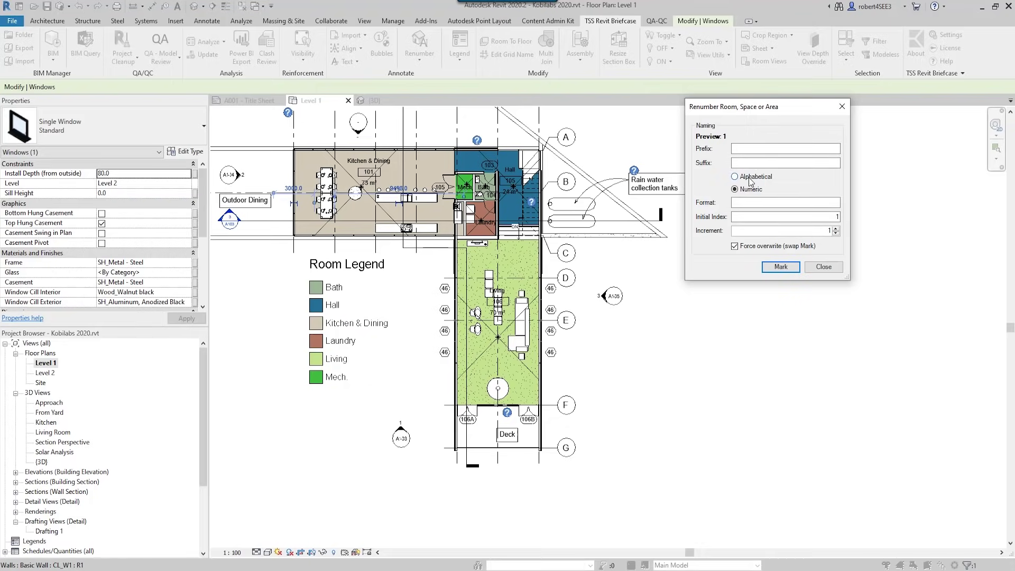
{"action": "left_click", "coordinate": [781, 268]}
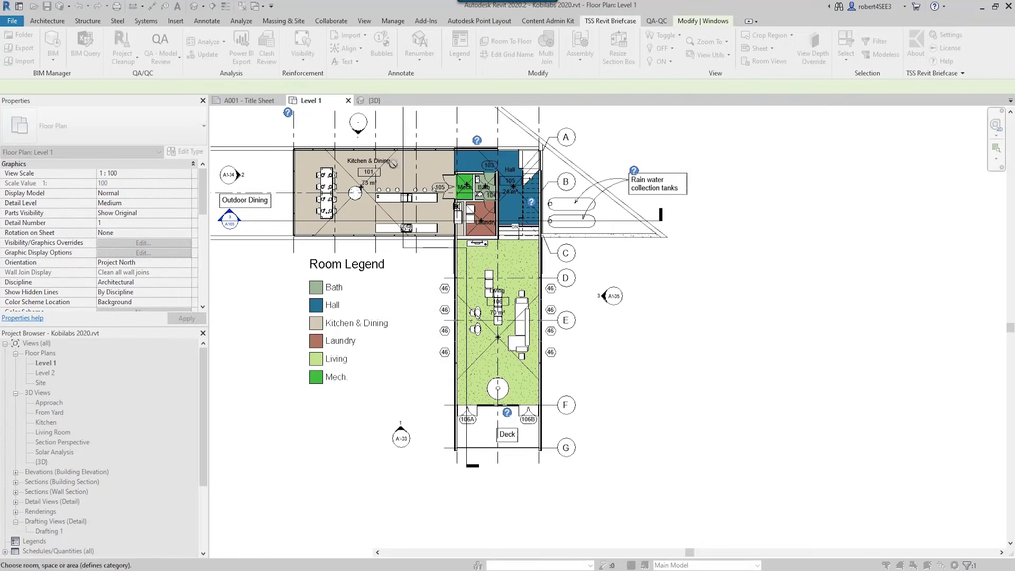
{"action": "left_click", "coordinate": [393, 158]}
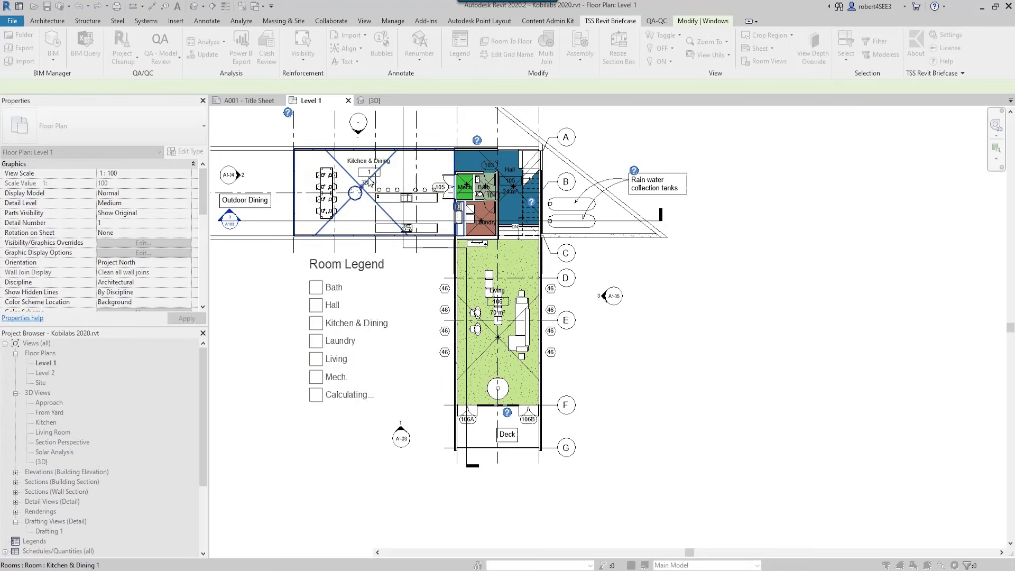
{"action": "scroll", "coordinate": [370, 175], "scroll_direction": "up", "scroll_amount": 2}
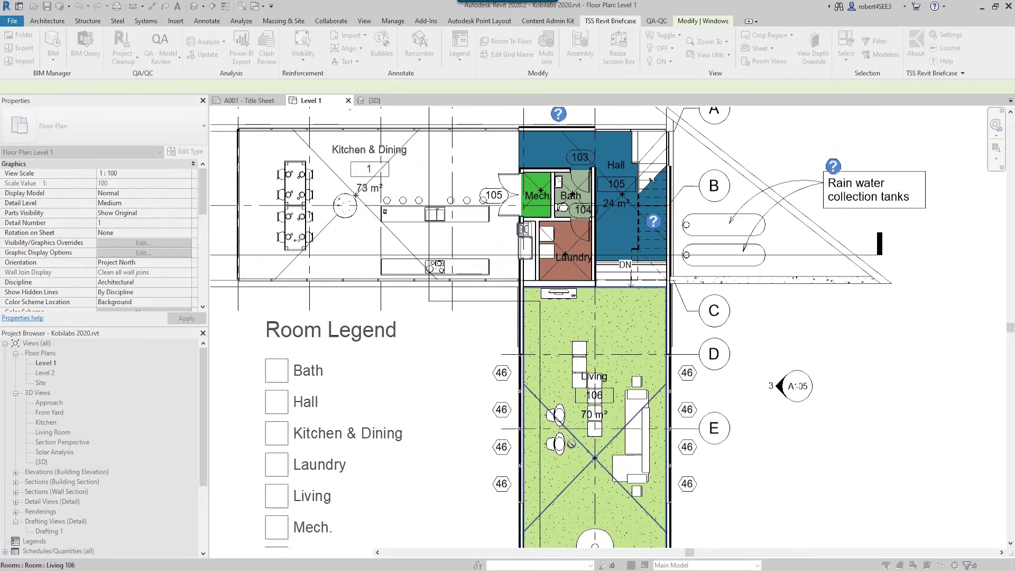
{"action": "left_click", "coordinate": [580, 447]}
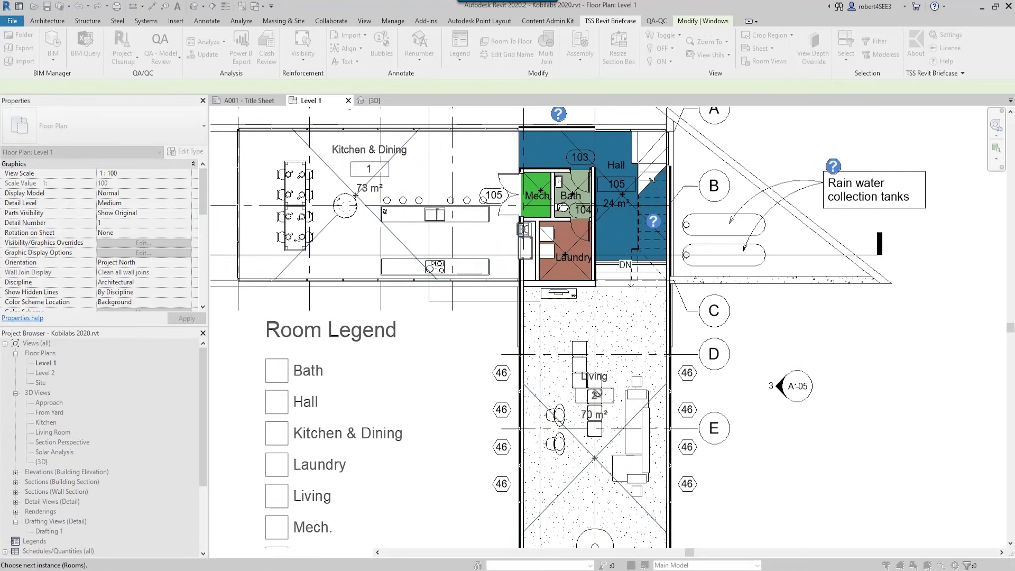
{"action": "left_click", "coordinate": [605, 211]}
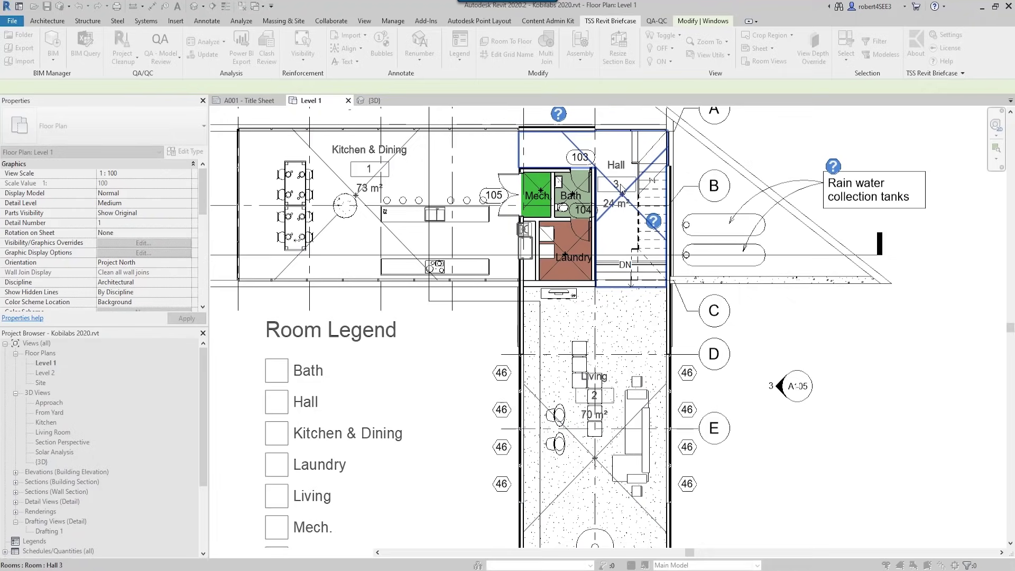
{"action": "left_click", "coordinate": [576, 189]}
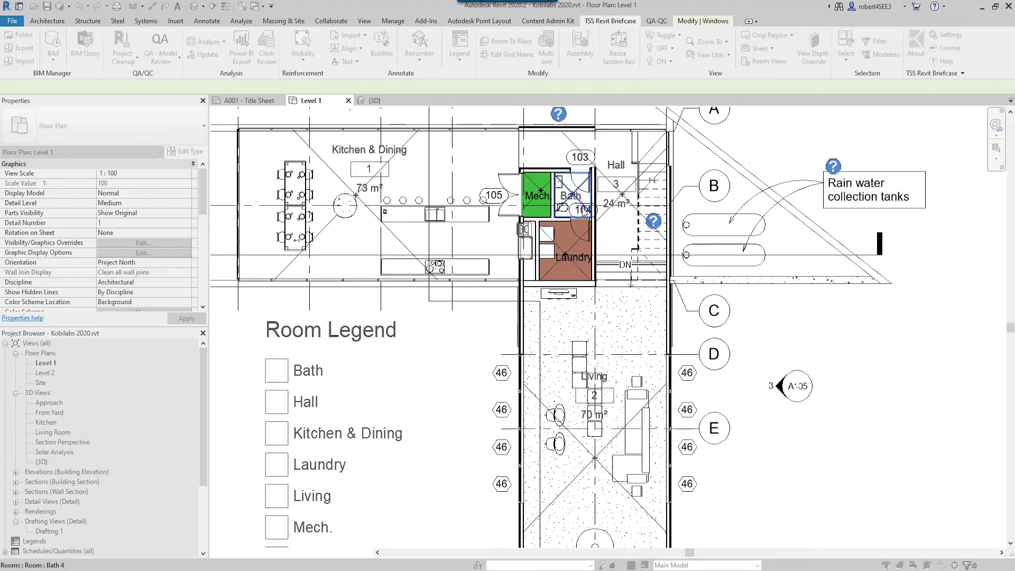
{"action": "left_click", "coordinate": [531, 199]}
{"action": "left_click", "coordinate": [571, 246]}
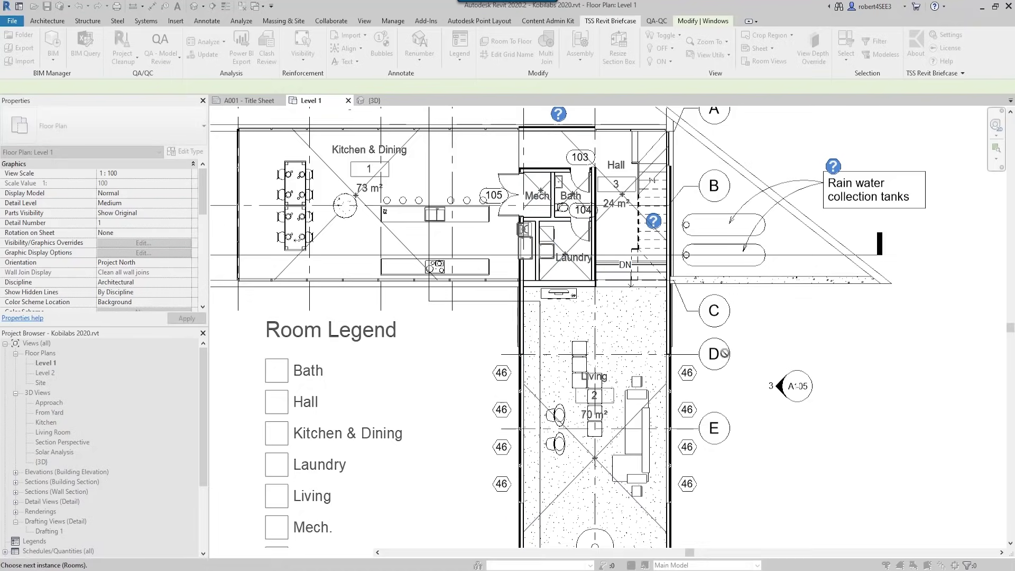
{"action": "key", "text": "Escape"}
{"action": "key", "text": "Escape"}
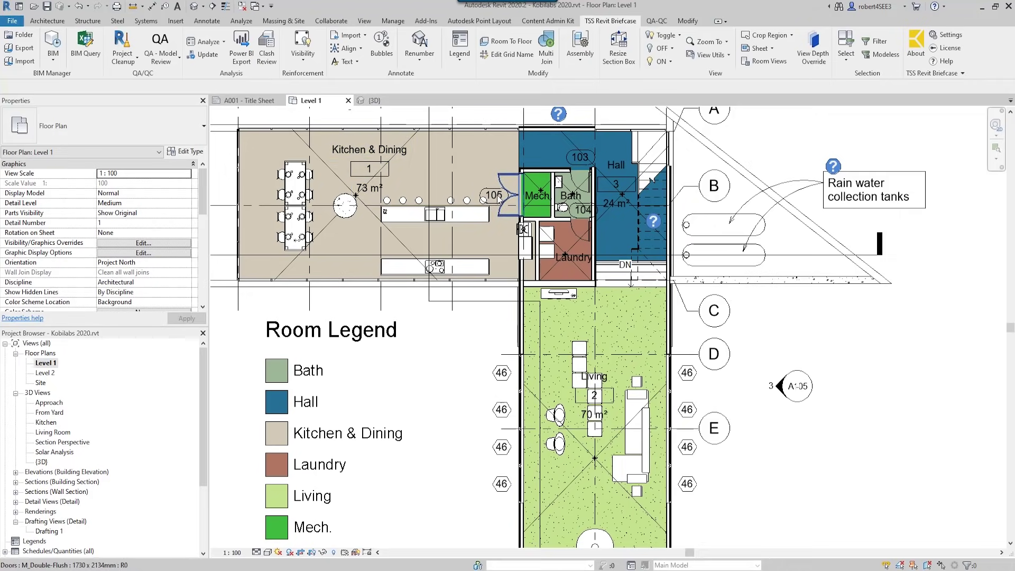
Pan the Level 1 plan to review room numbers 1–3 and deck door tags 106A and 106B
{"action": "scroll", "coordinate": [610, 427], "scroll_direction": "down", "scroll_amount": 2}
{"action": "middle_click_drag", "start_coordinate": [576, 491], "coordinate": [553, 394]}
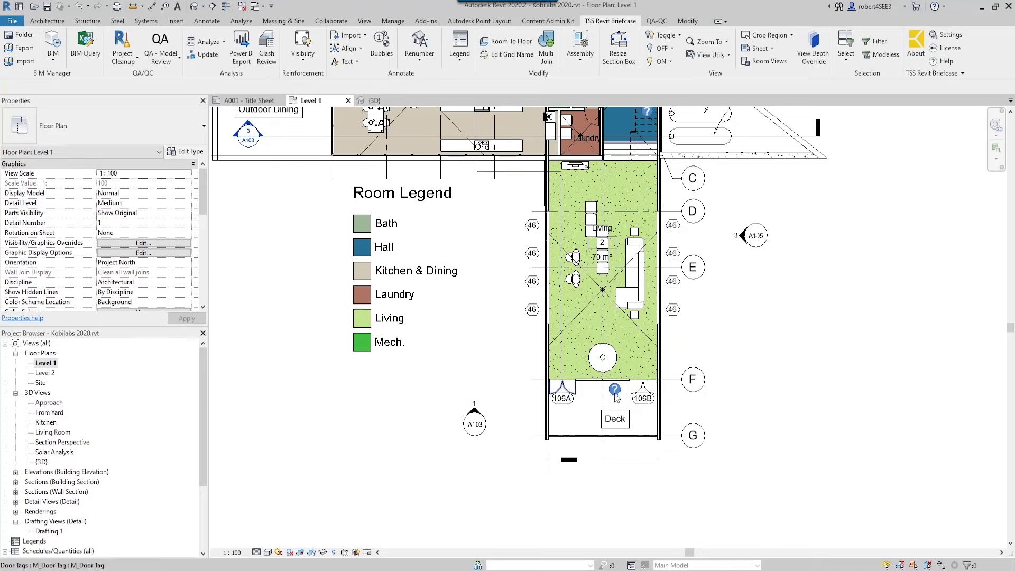
{"action": "middle_click_drag", "start_coordinate": [498, 240], "coordinate": [500, 309]}
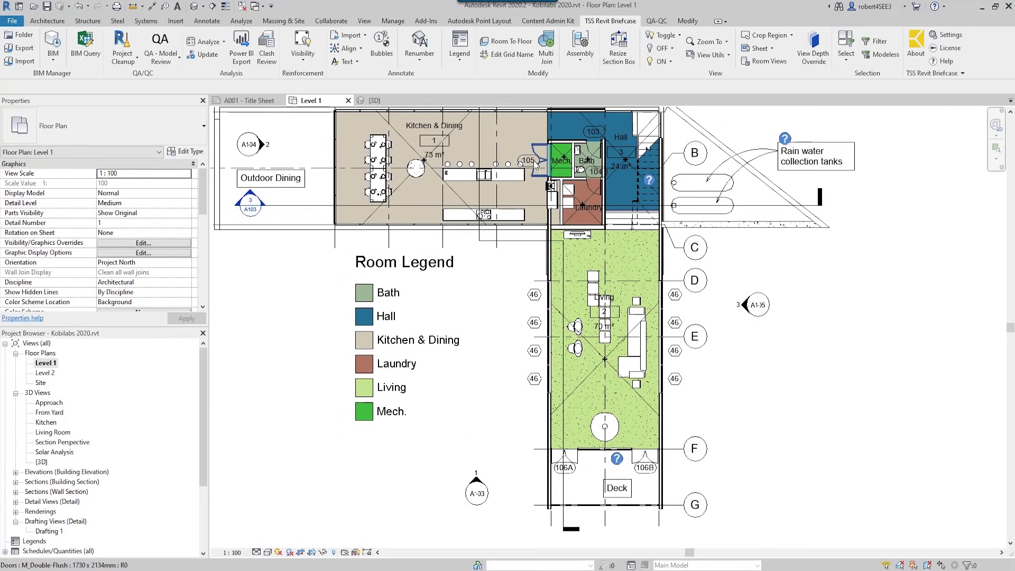
Run Renumber by Room on Doors, numbering To Room alphabetically
{"action": "left_click", "coordinate": [421, 60]}
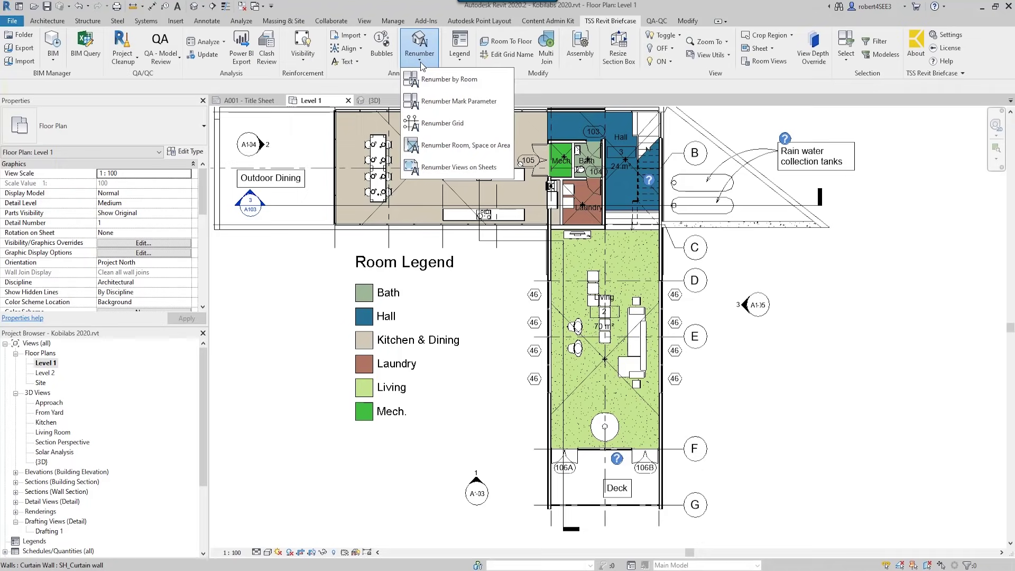
{"action": "left_click", "coordinate": [449, 78]}
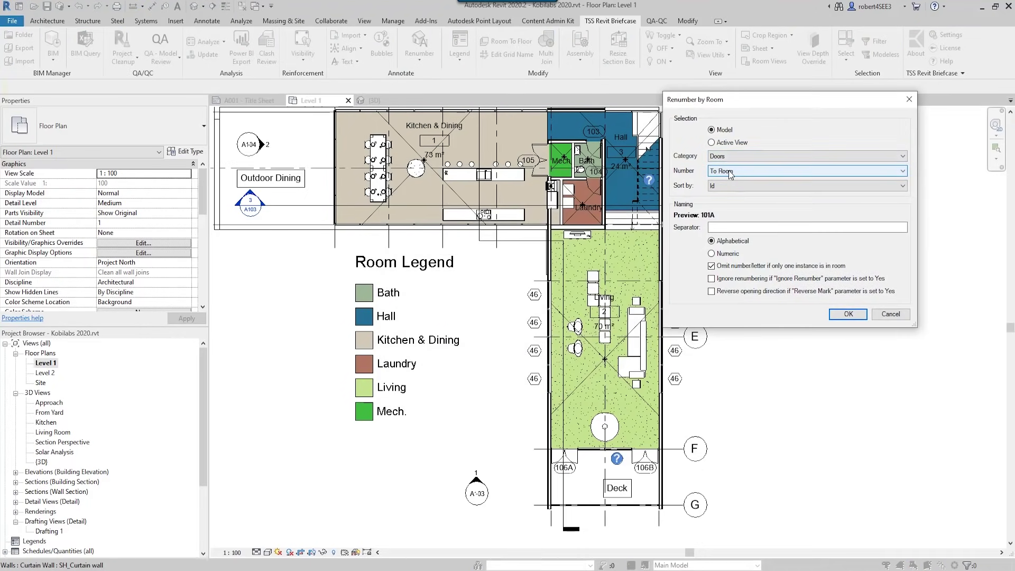
{"action": "left_click", "coordinate": [731, 173]}
{"action": "left_click", "coordinate": [732, 174]}
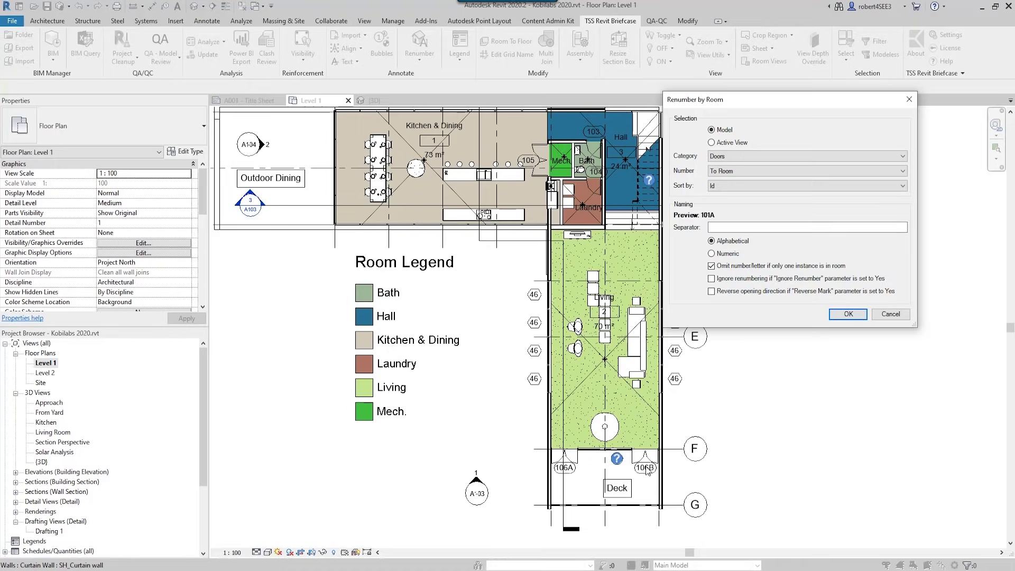
{"action": "left_click", "coordinate": [847, 314]}
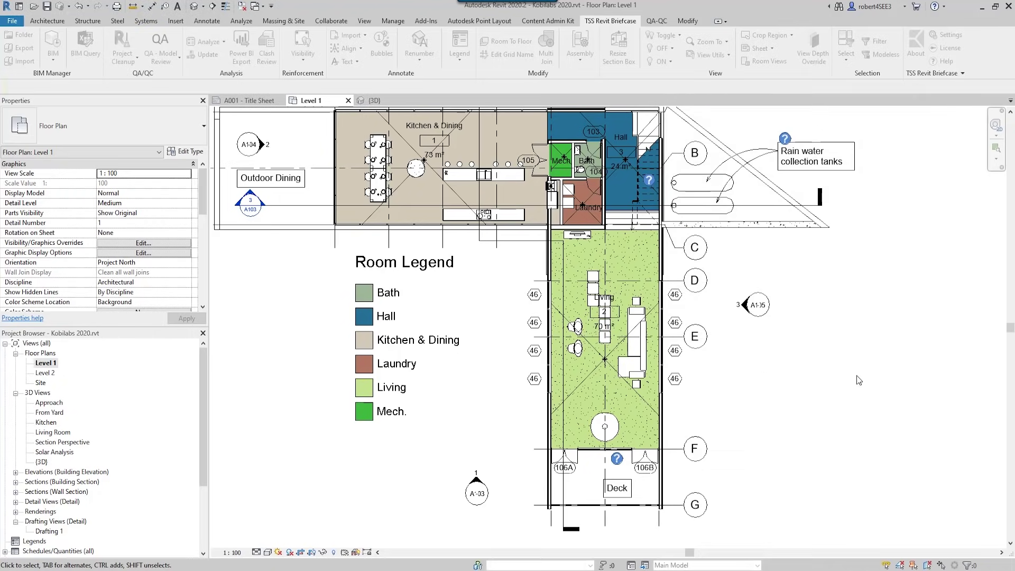